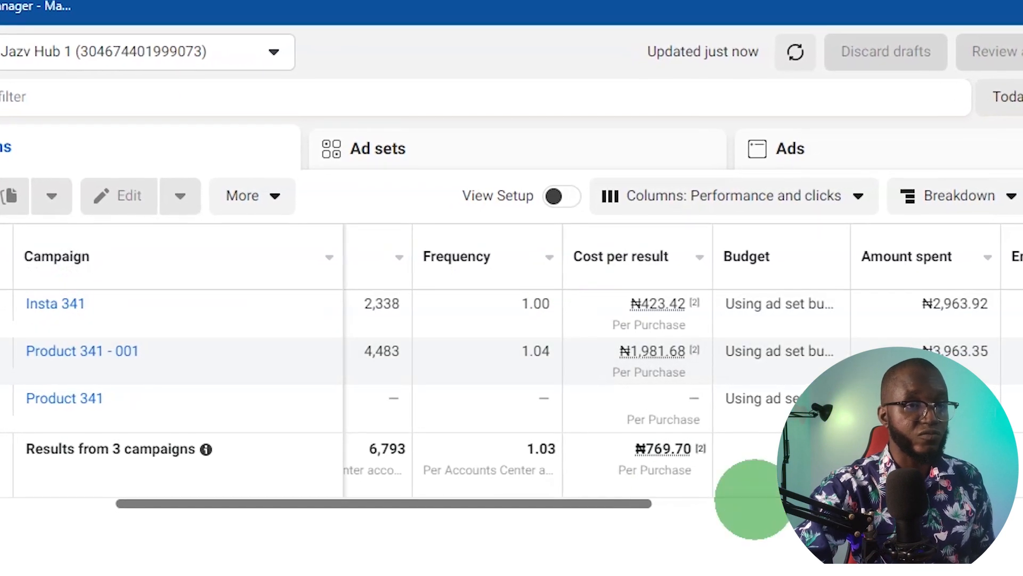
- Compare the cost per purchase of the Insta 341 and Product 341 - 001 campaigns
mouse_move(613, 299)
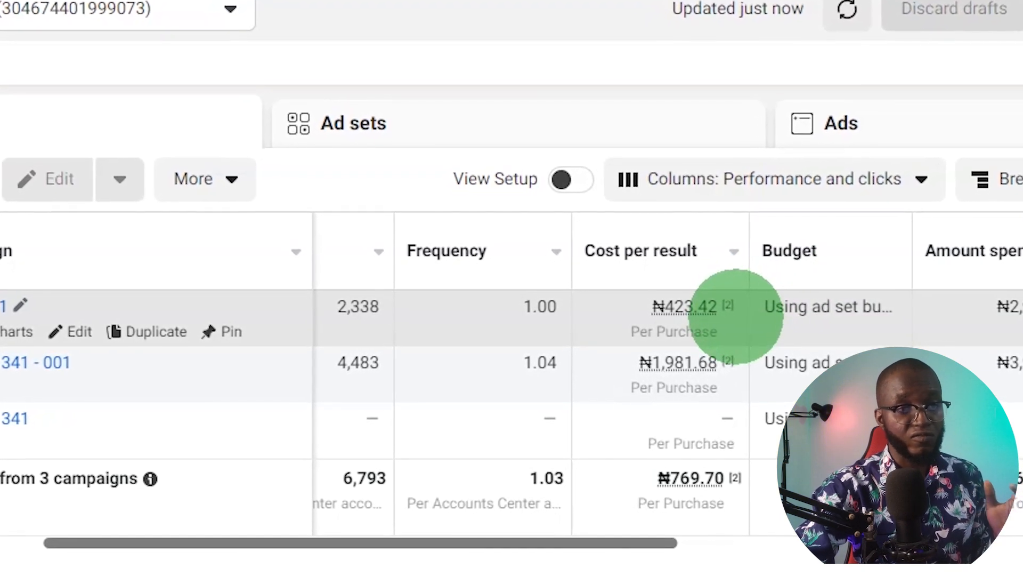
mouse_move(698, 306)
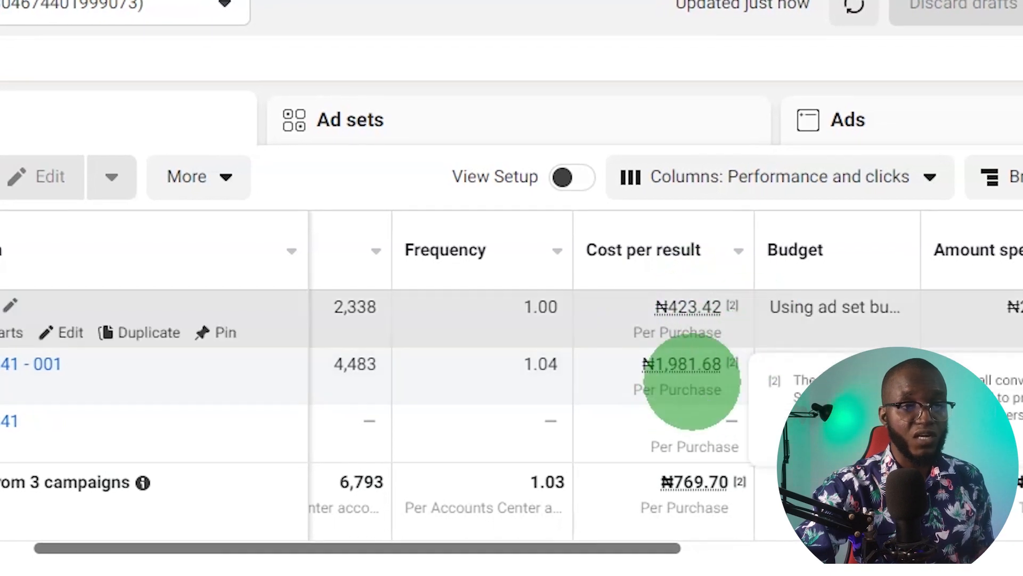
mouse_move(684, 367)
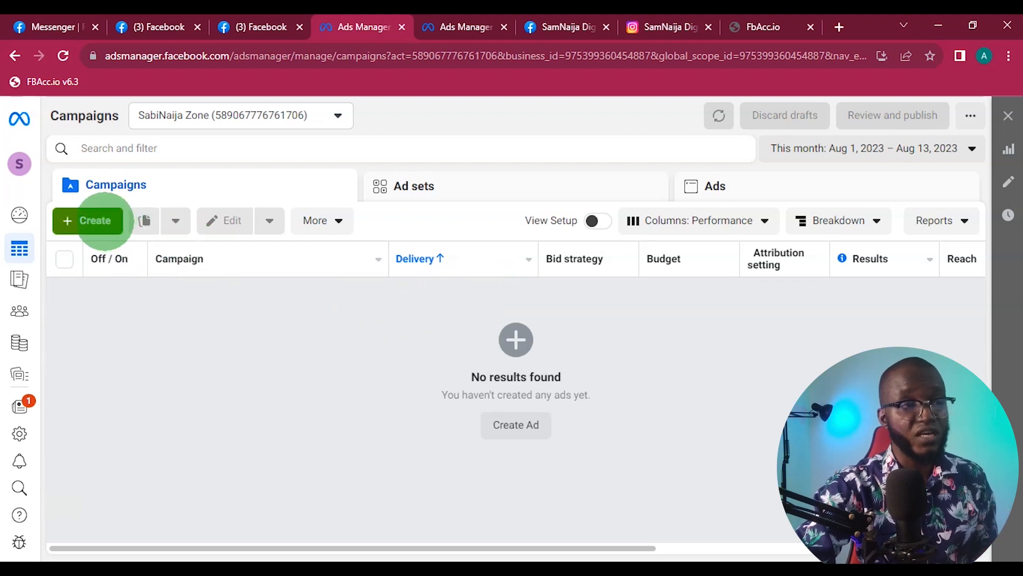
- Create a new campaign with Traffic as its objective
click(92, 220)
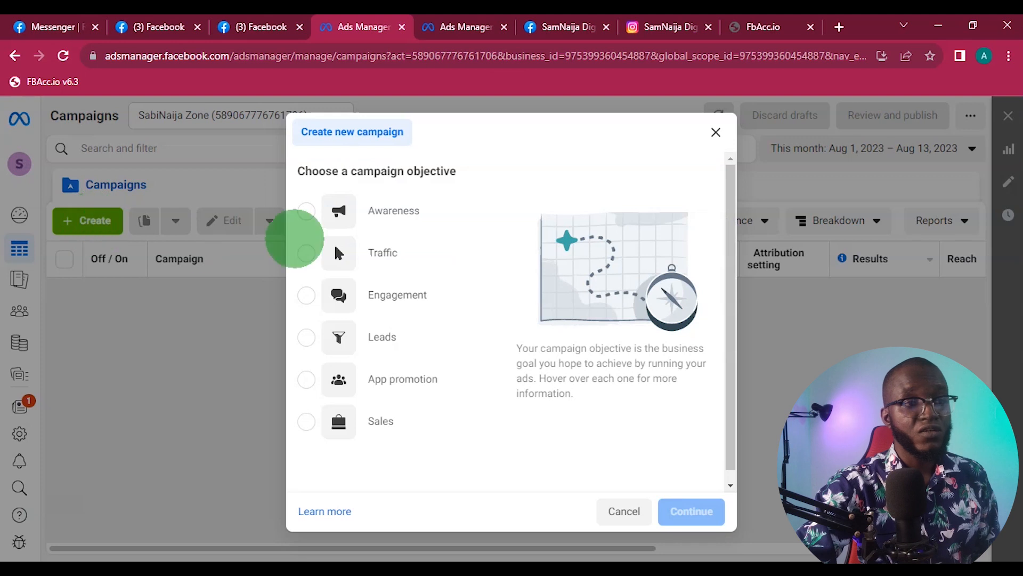
mouse_move(422, 325)
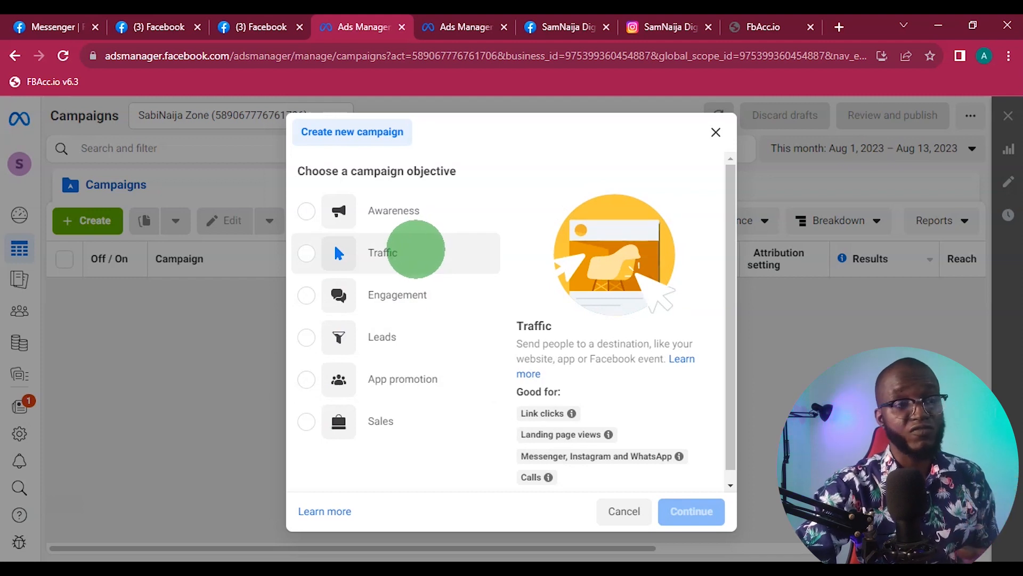
click(416, 249)
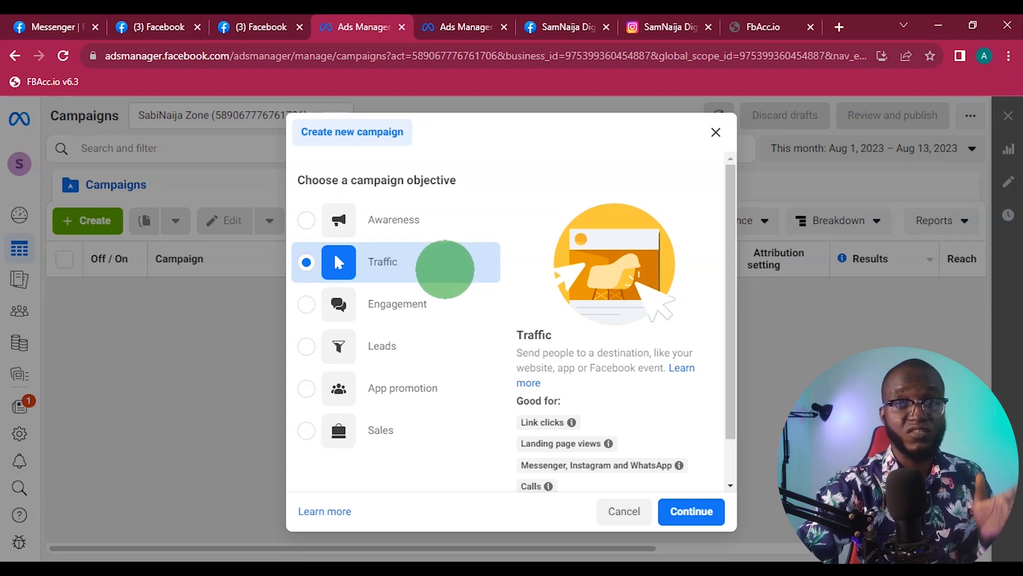
click(683, 511)
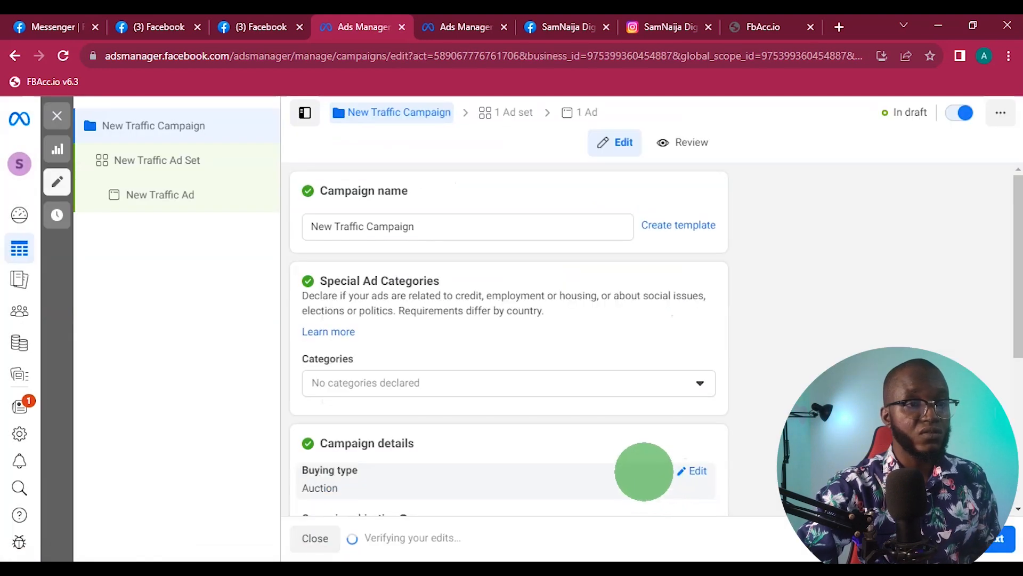
- Rename the new campaign as "insta Product 355"
drag(423, 220, 297, 221)
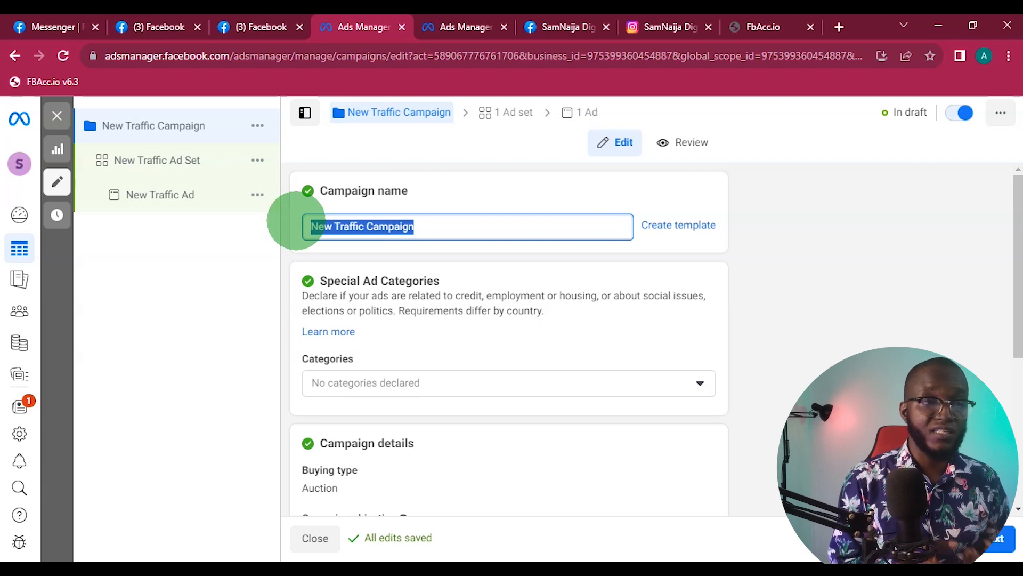
text(insta)
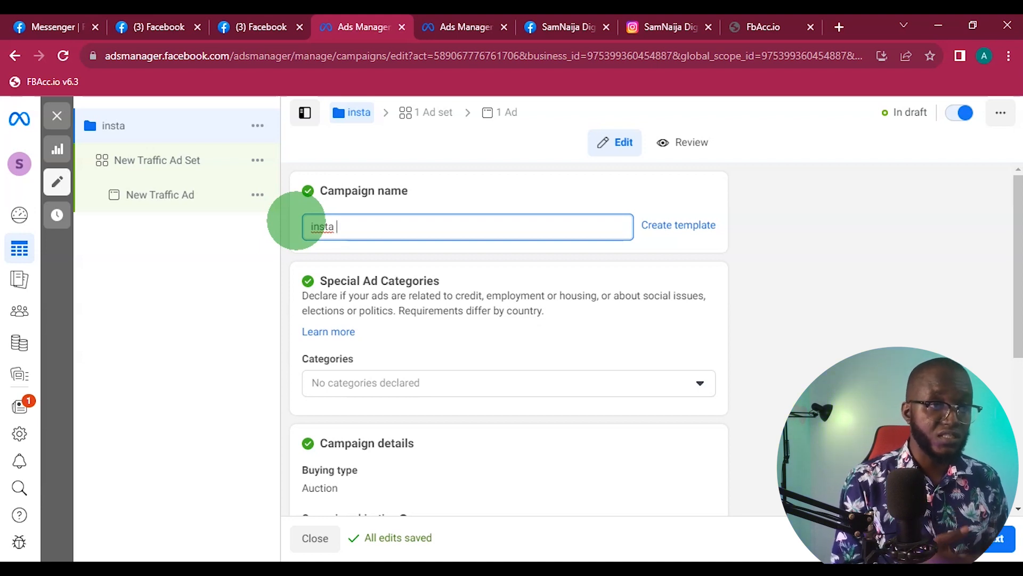
text(Product)
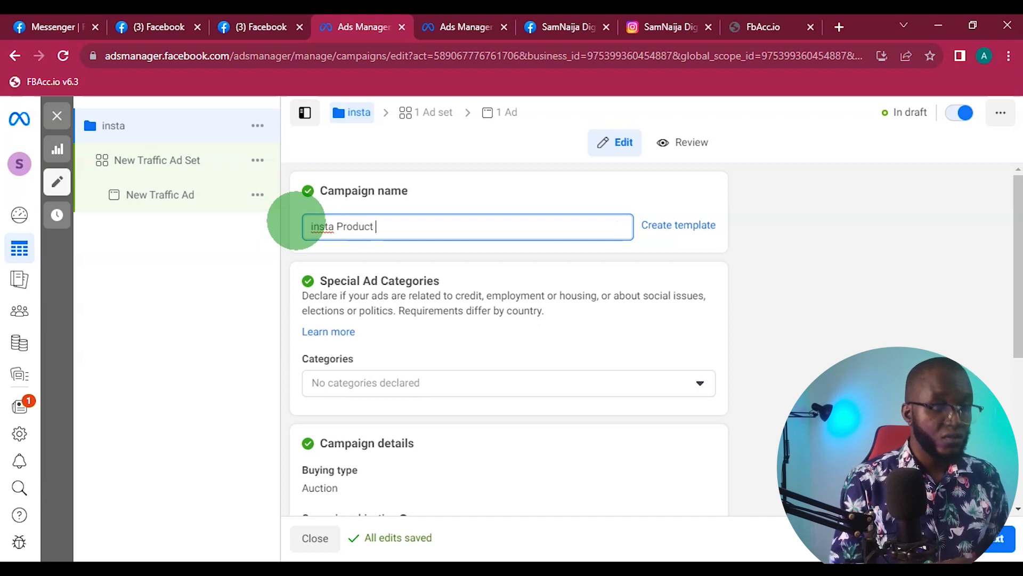
text( 355)
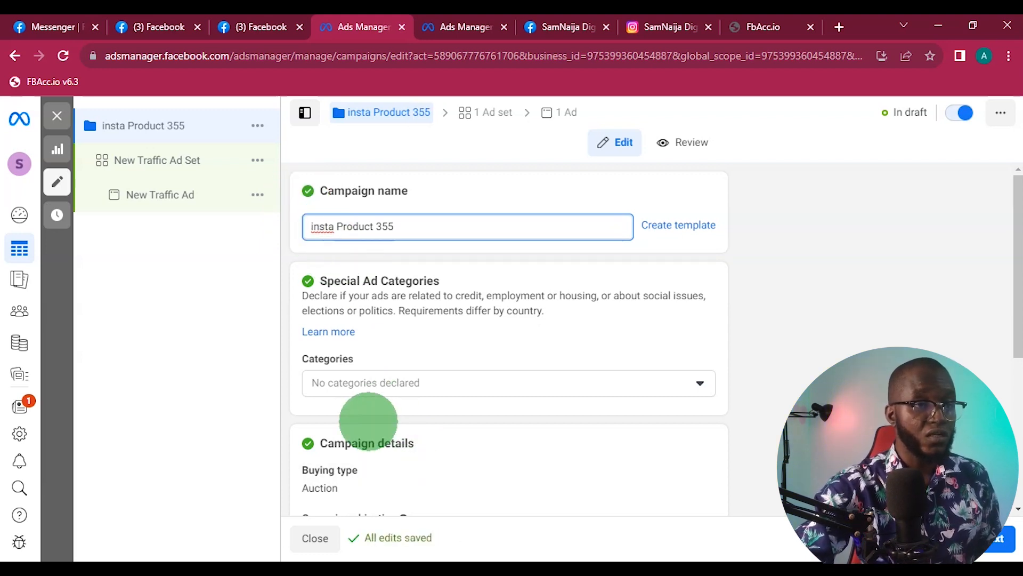
- Continue from the campaign settings to the ad set and clear its default name
scroll(367, 414, down, 3)
scroll(391, 404, down, 3)
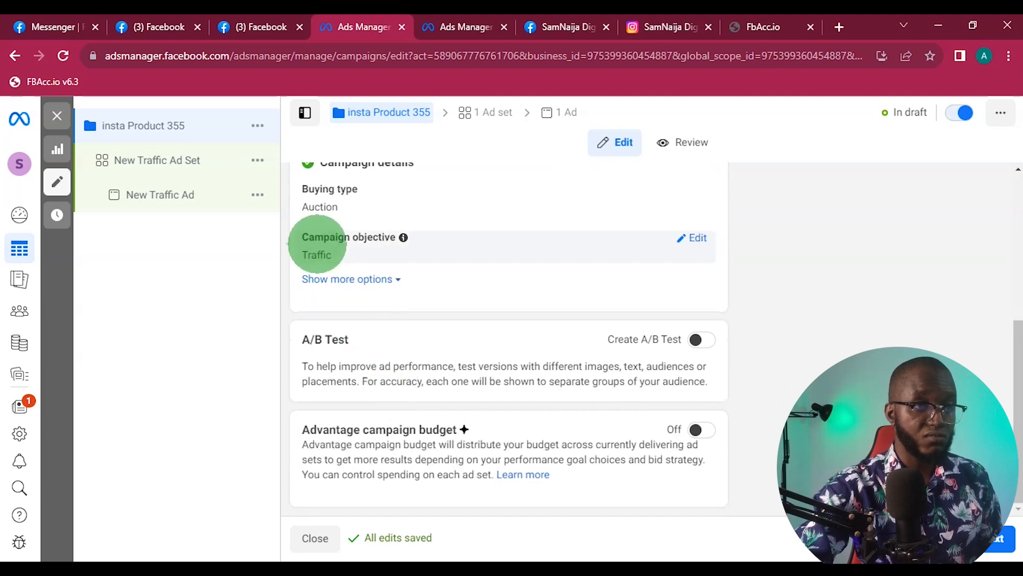
scroll(352, 251, up, 1)
scroll(387, 256, up, 2)
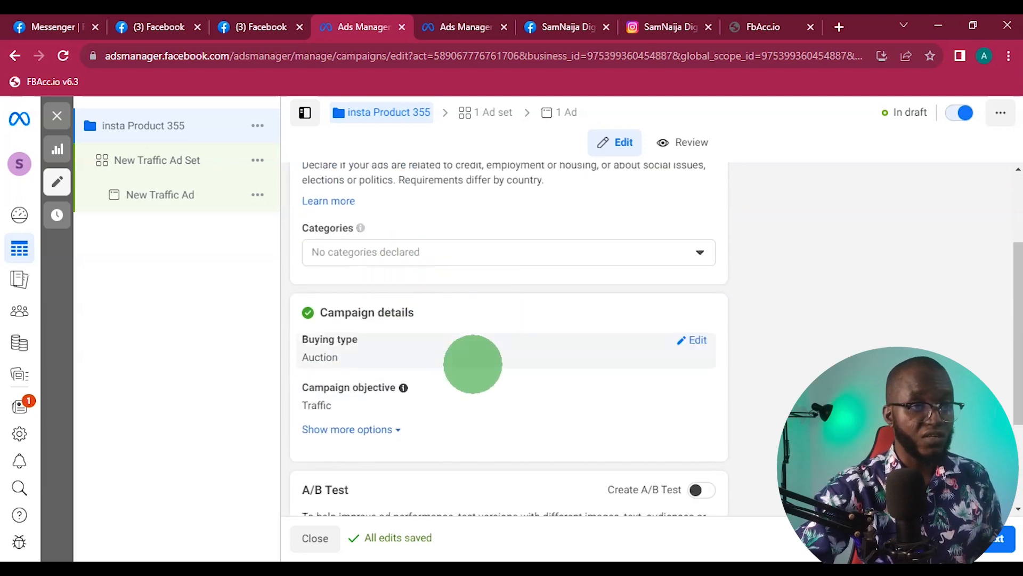
scroll(473, 361, down, 3)
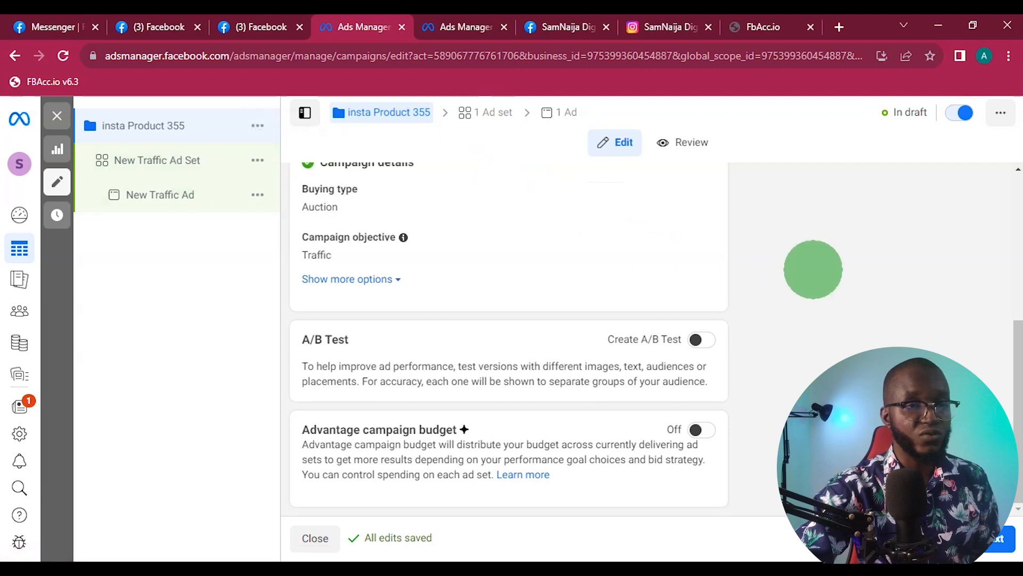
click(1001, 537)
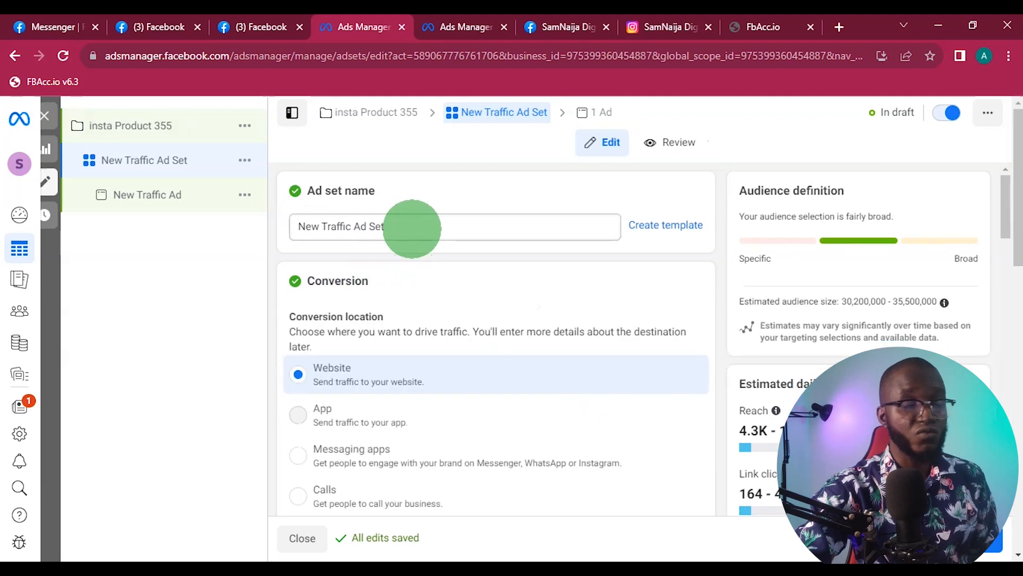
triple_click(412, 229)
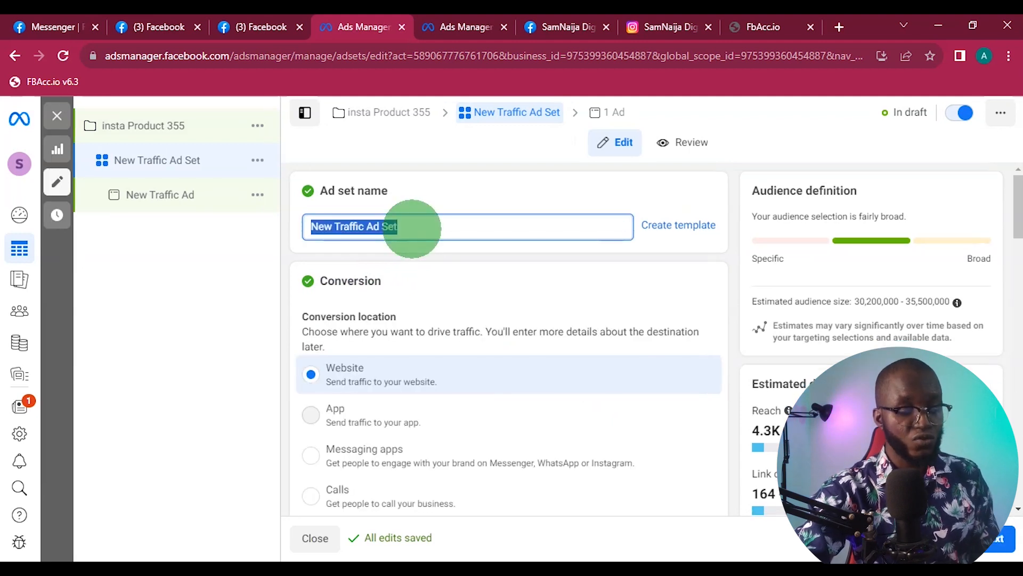
key(BackSpace)
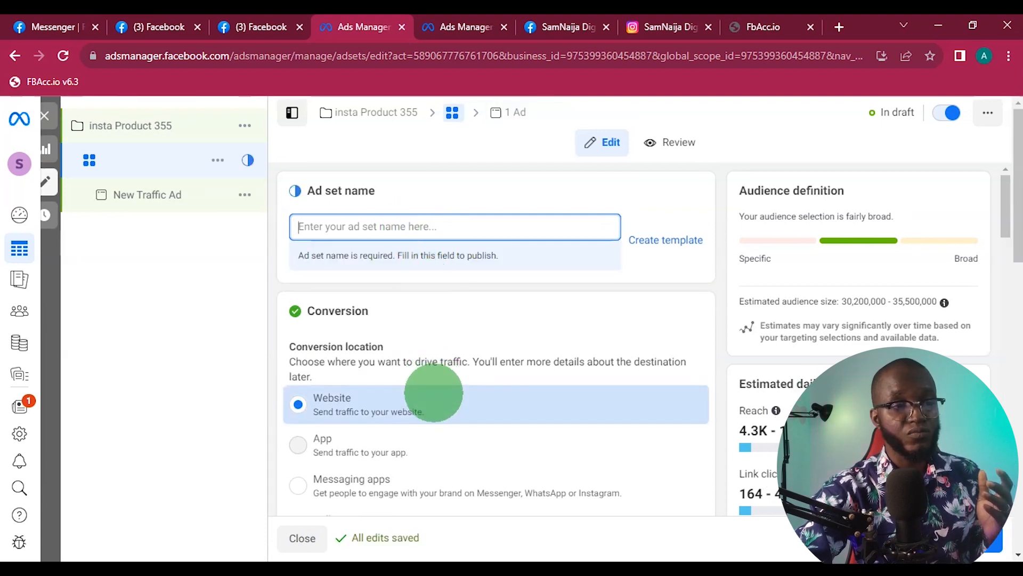
- Look through the ad set's conversion, budget, schedule, location, age, gender and detailed targeting settings
scroll(434, 393, down, 4)
mouse_move(434, 393)
scroll(456, 427, up, 1)
scroll(453, 424, down, 5)
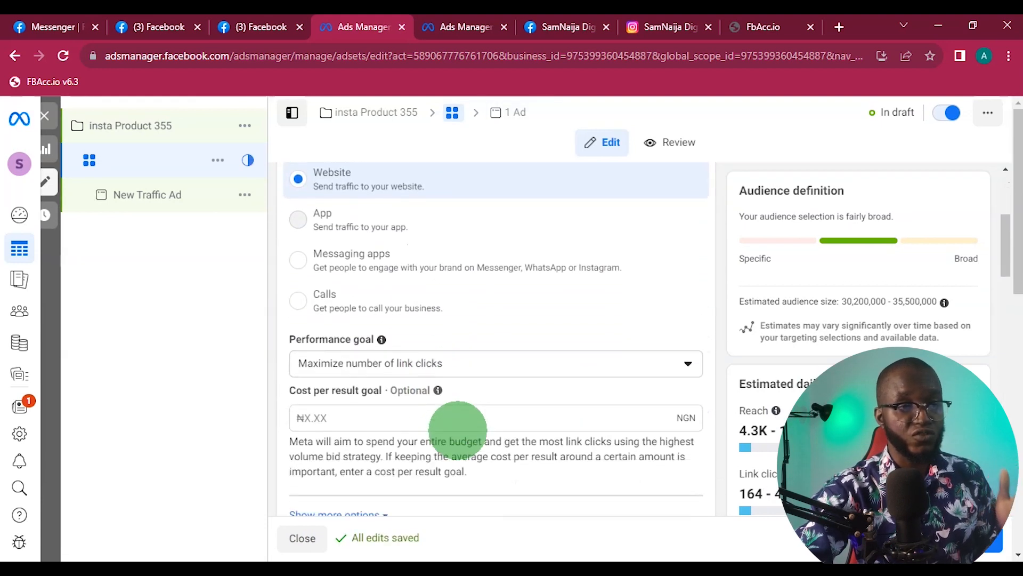
scroll(457, 430, down, 3)
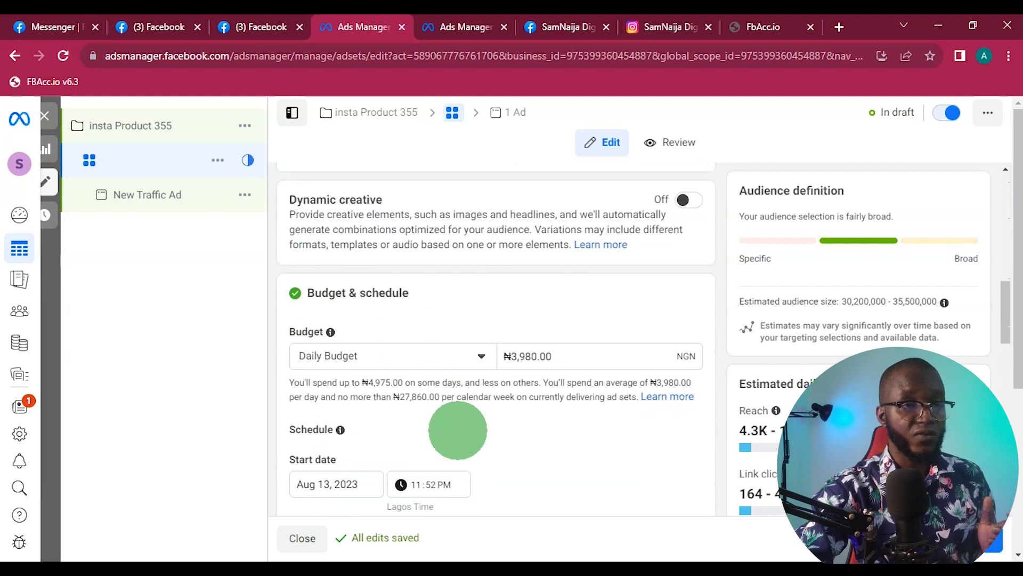
scroll(457, 430, down, 2)
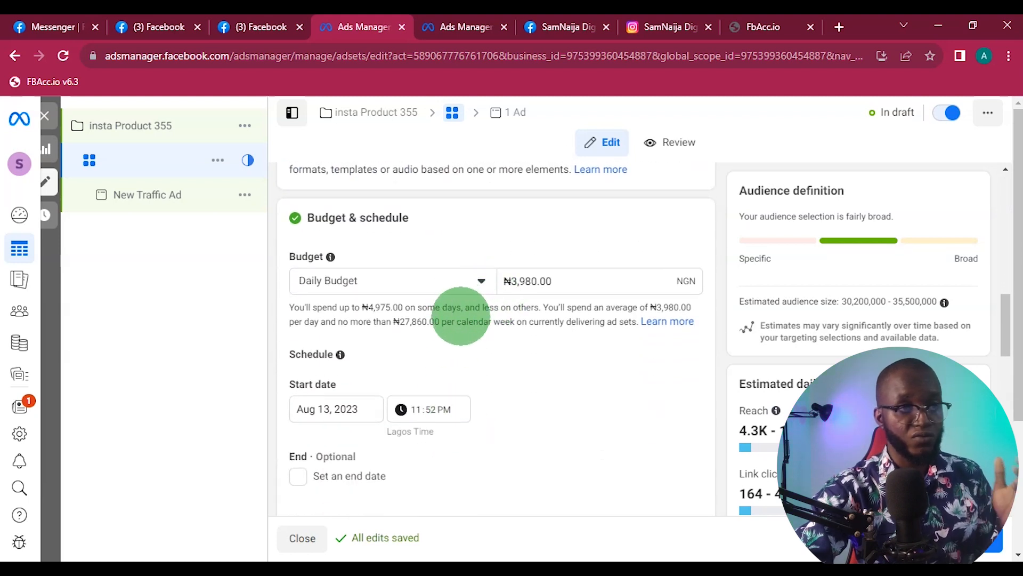
scroll(461, 315, down, 6)
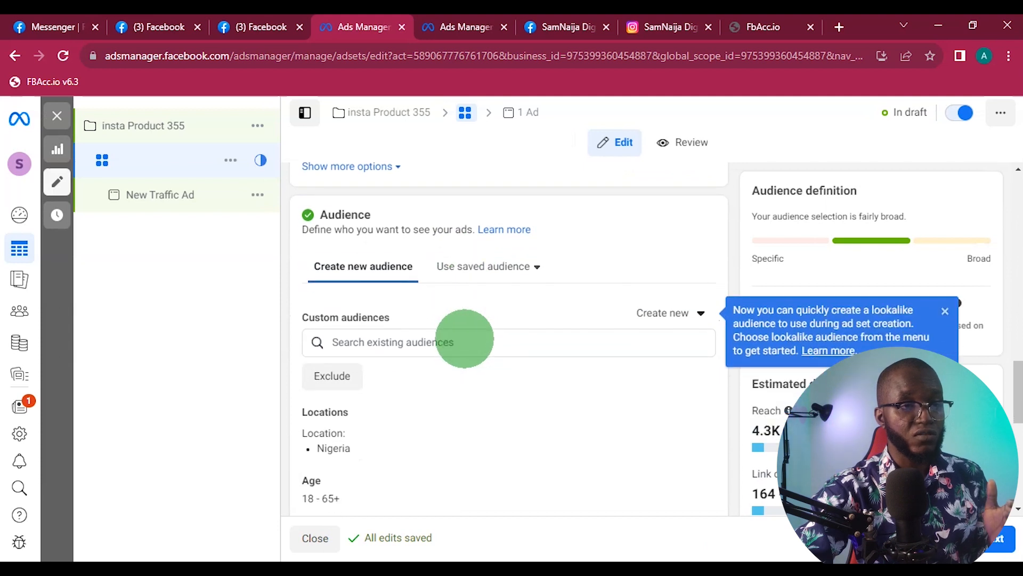
scroll(464, 339, down, 2)
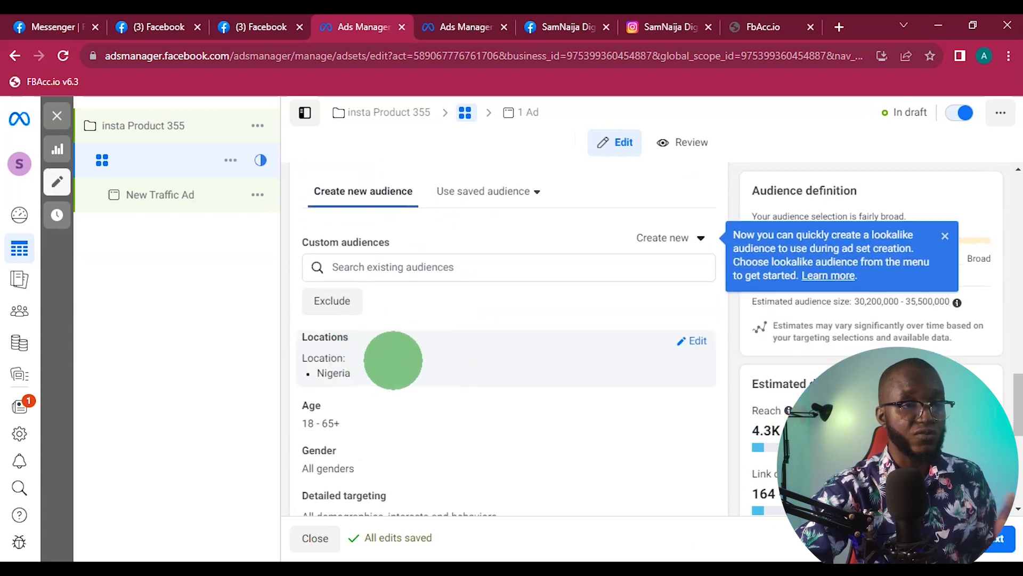
scroll(393, 359, down, 2)
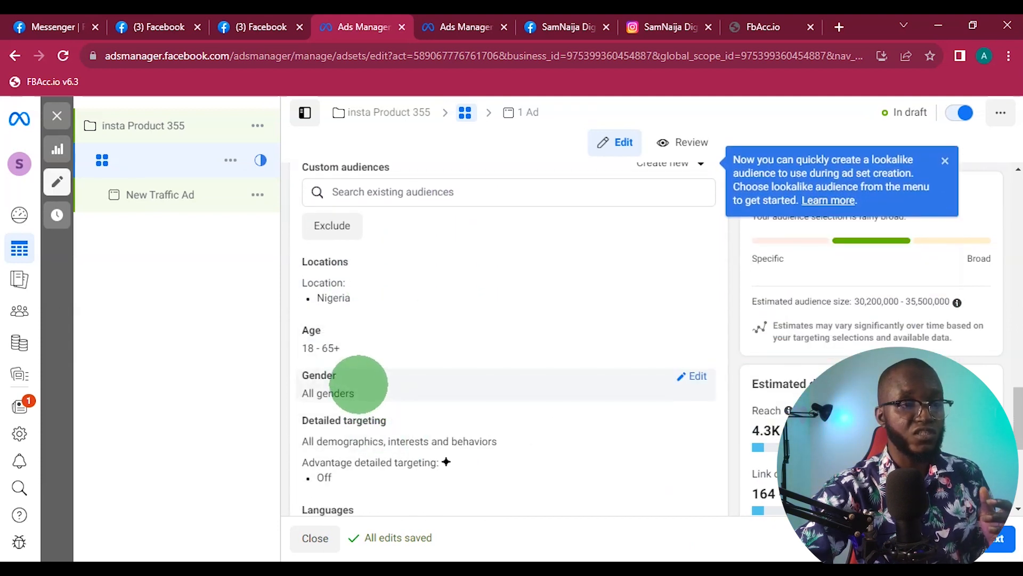
scroll(360, 392, down, 2)
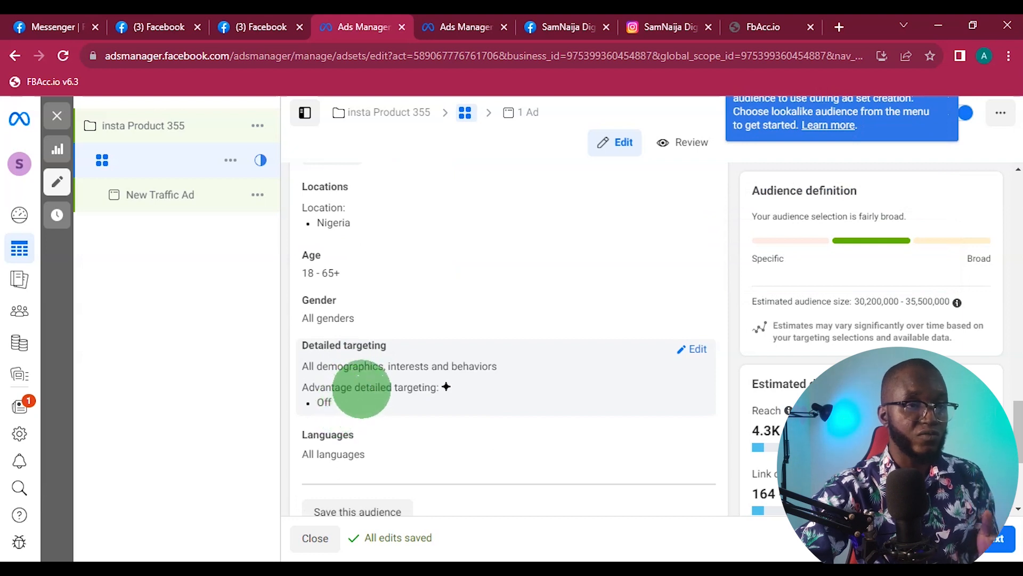
scroll(346, 400, up, 15)
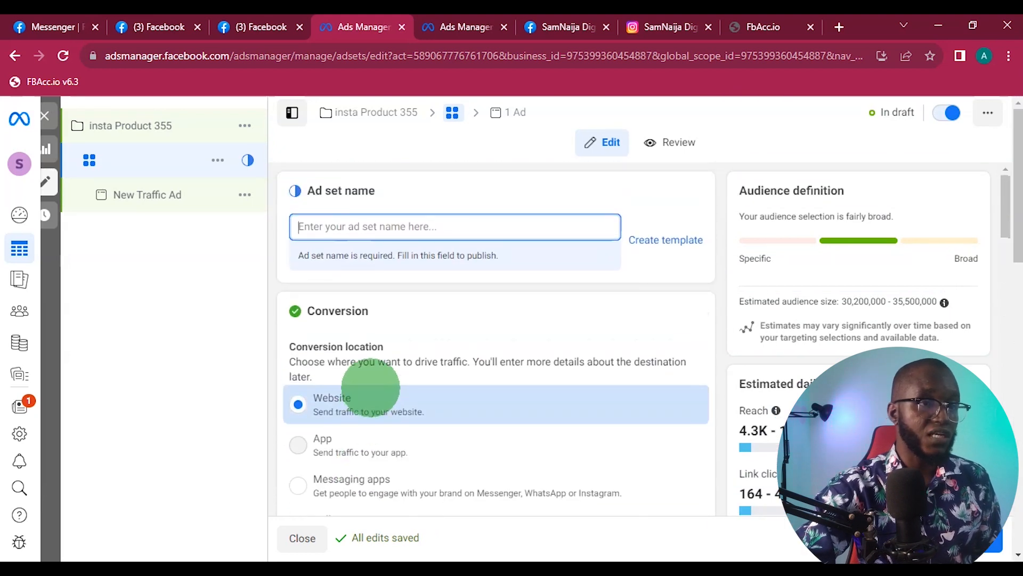
- Name the ad set "Lagos - 22+50 - Zeo Target", with spaces around the hyphens
click(326, 230)
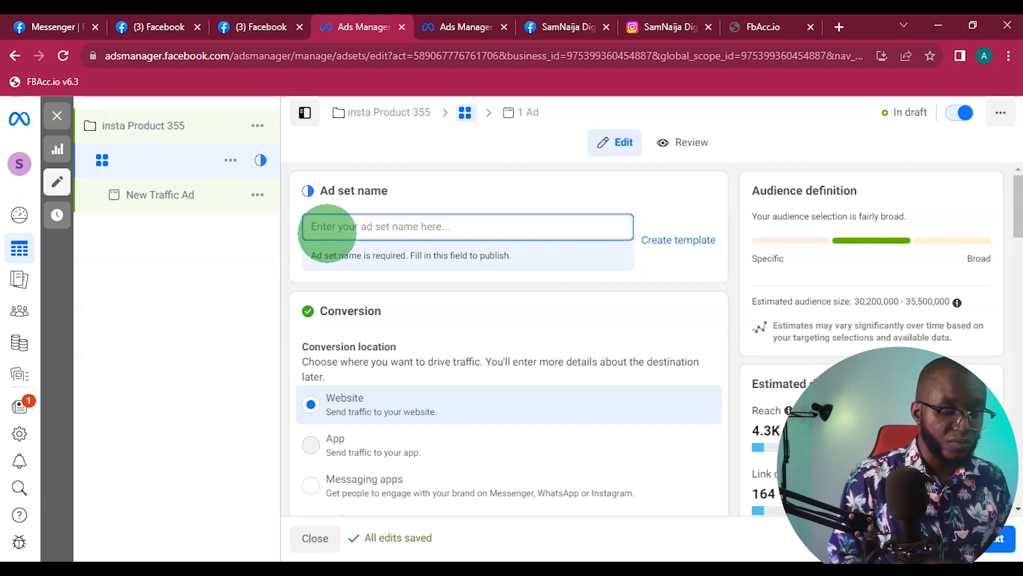
text(Lagos-22+50-Zeo Target)
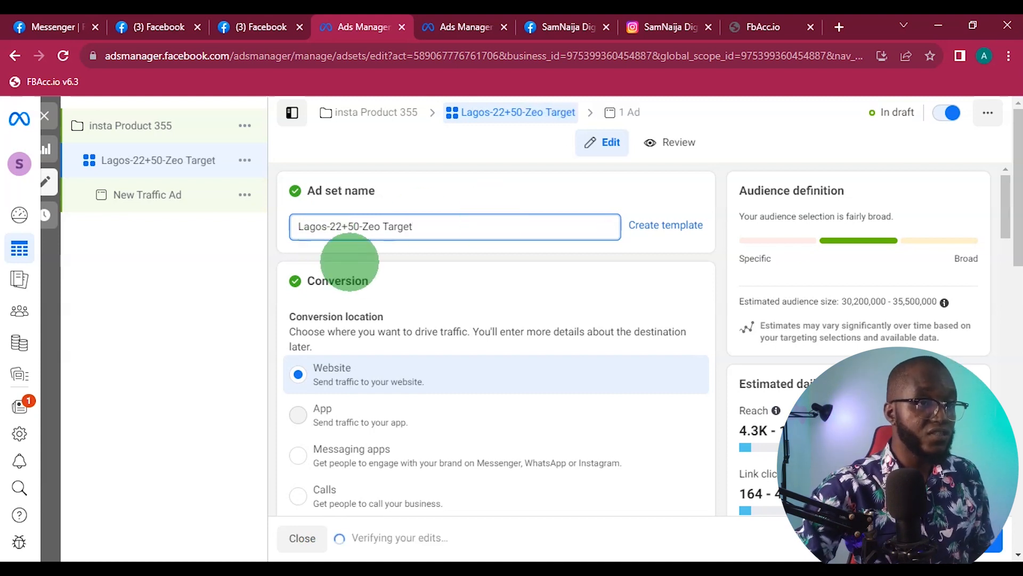
click(327, 226)
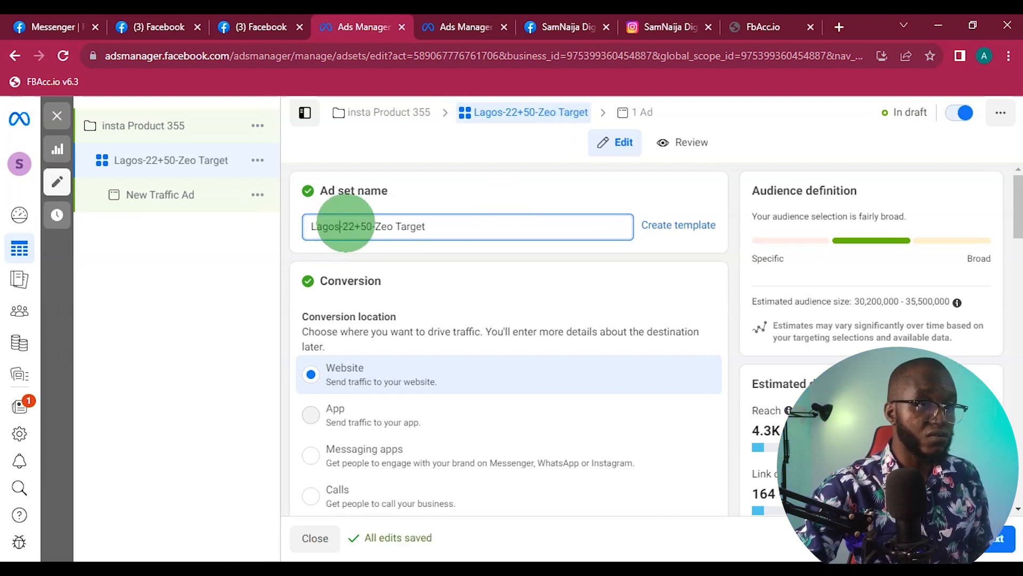
click(341, 226)
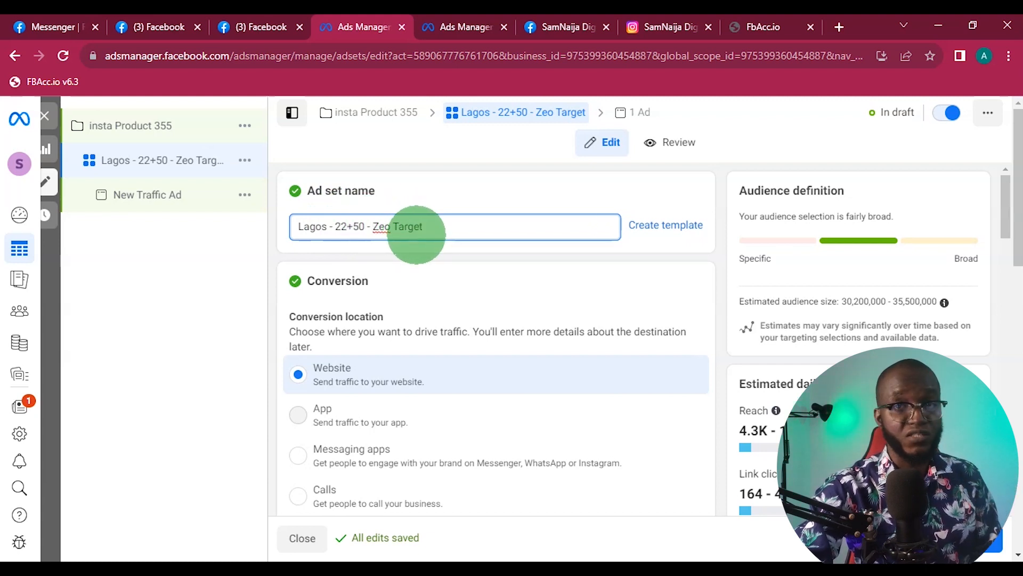
- Keep the ad set's budget type as Daily Budget and set the amount to ₦5000
scroll(421, 240, down, 4)
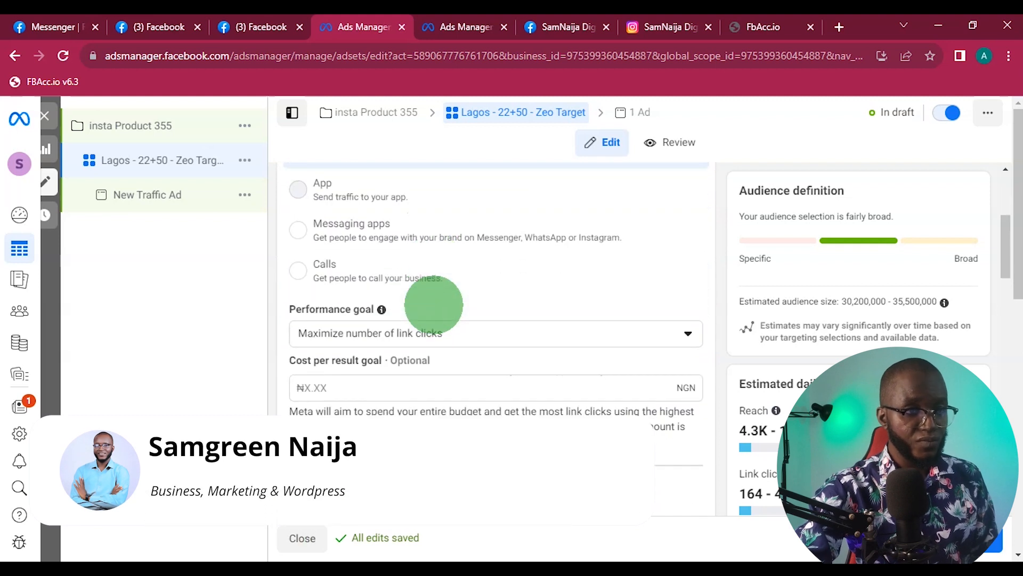
scroll(434, 305, down, 6)
scroll(409, 380, down, 2)
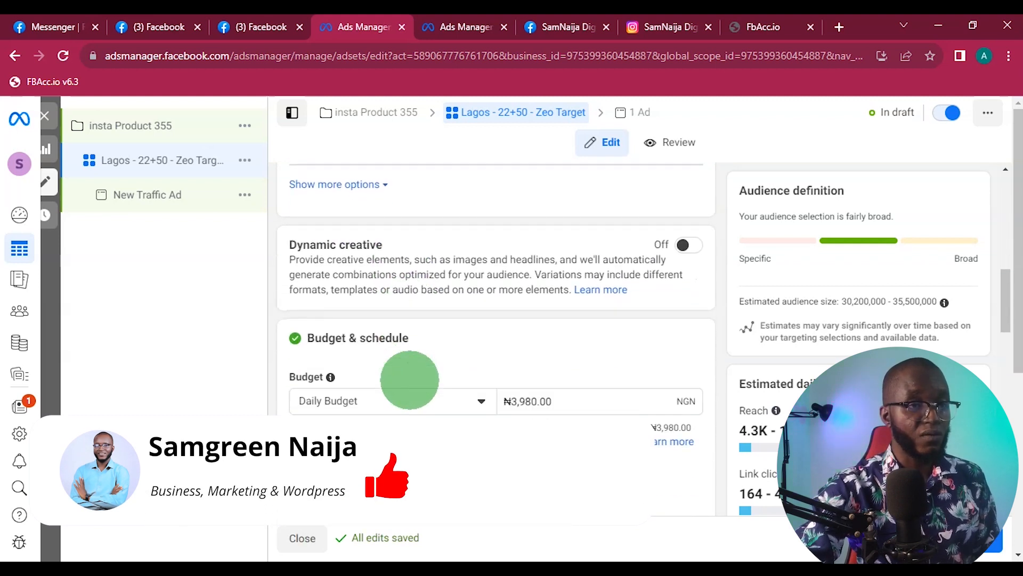
scroll(410, 380, down, 1)
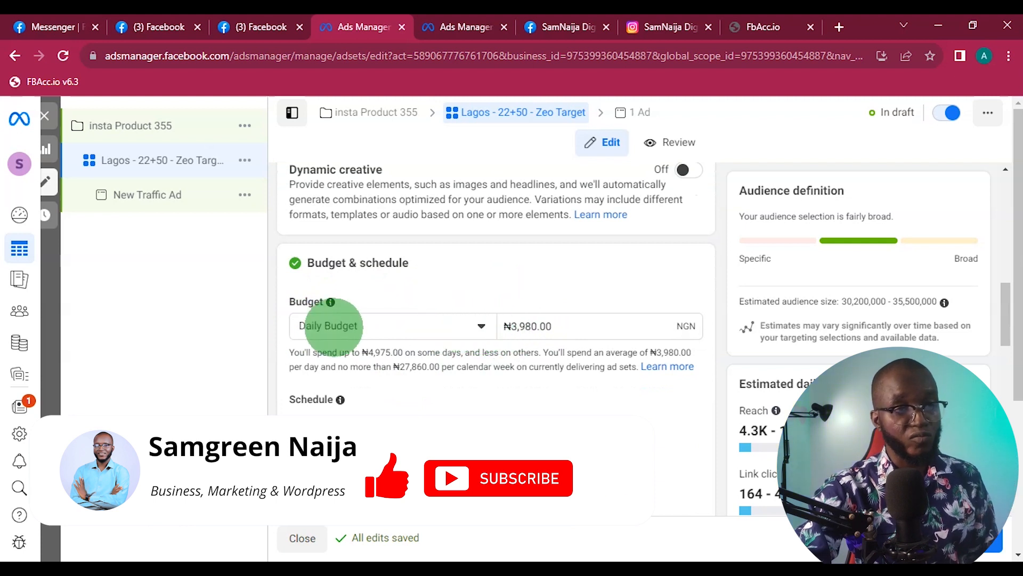
click(329, 326)
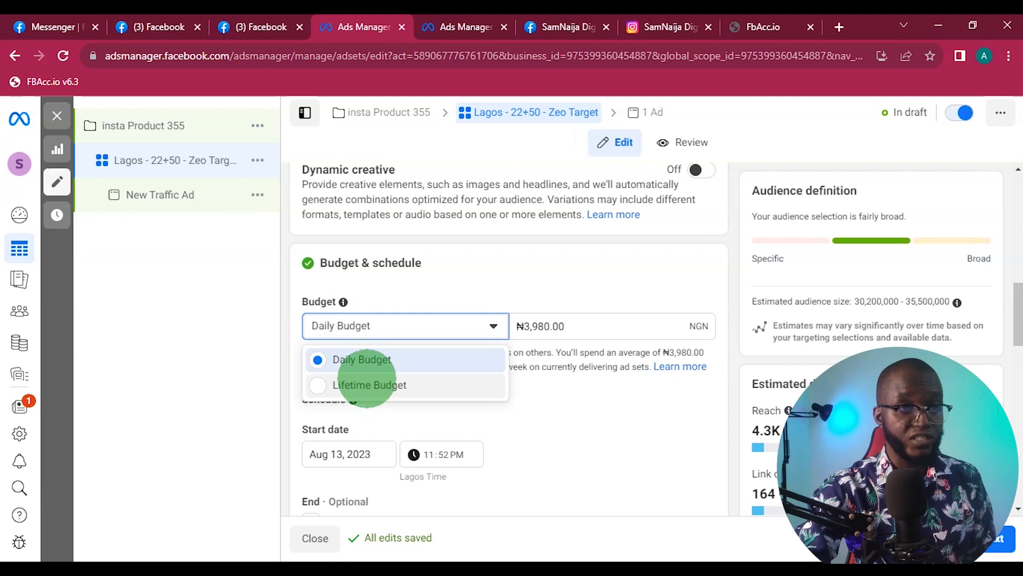
click(509, 293)
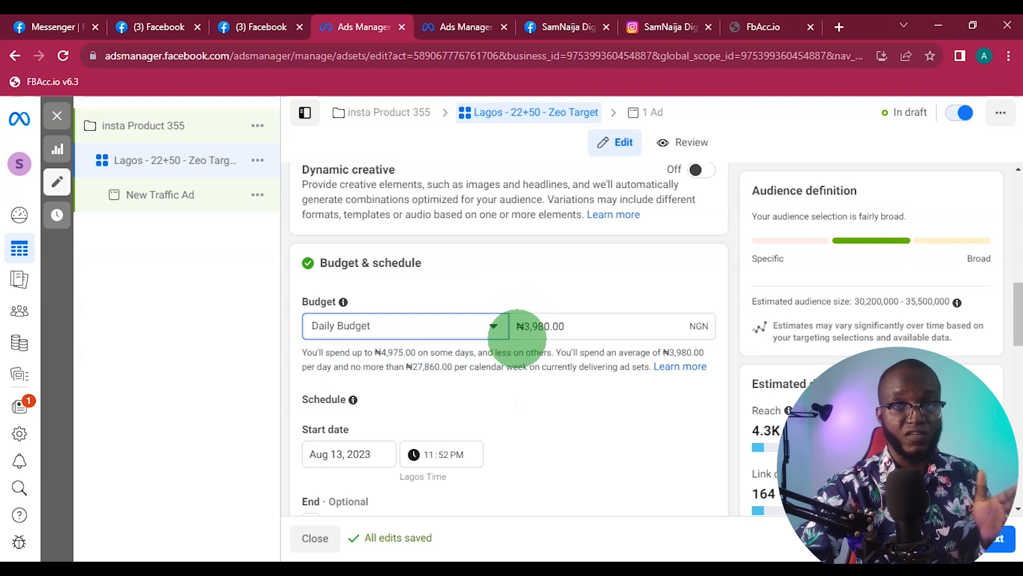
drag(524, 326, 605, 336)
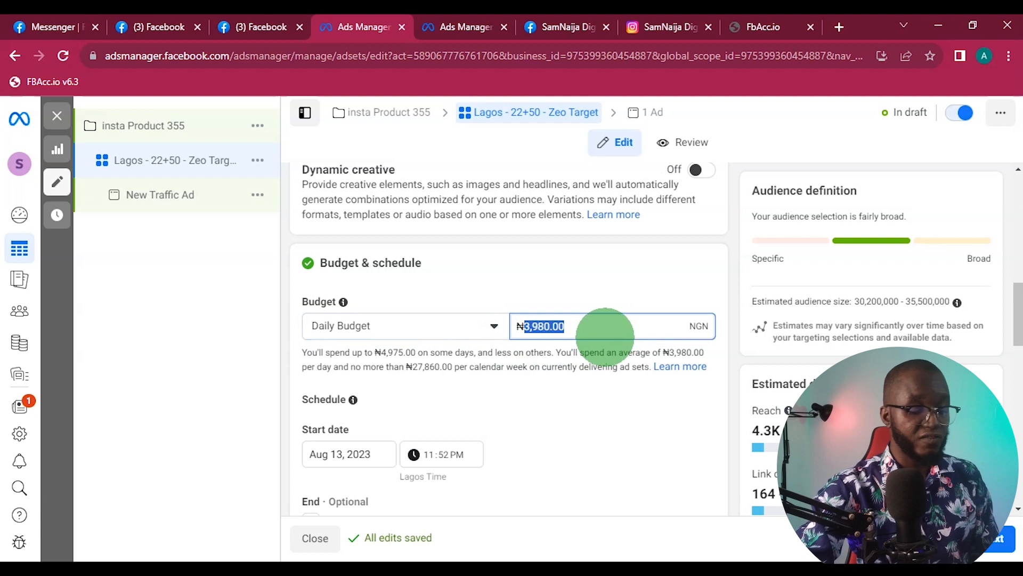
text(5000)
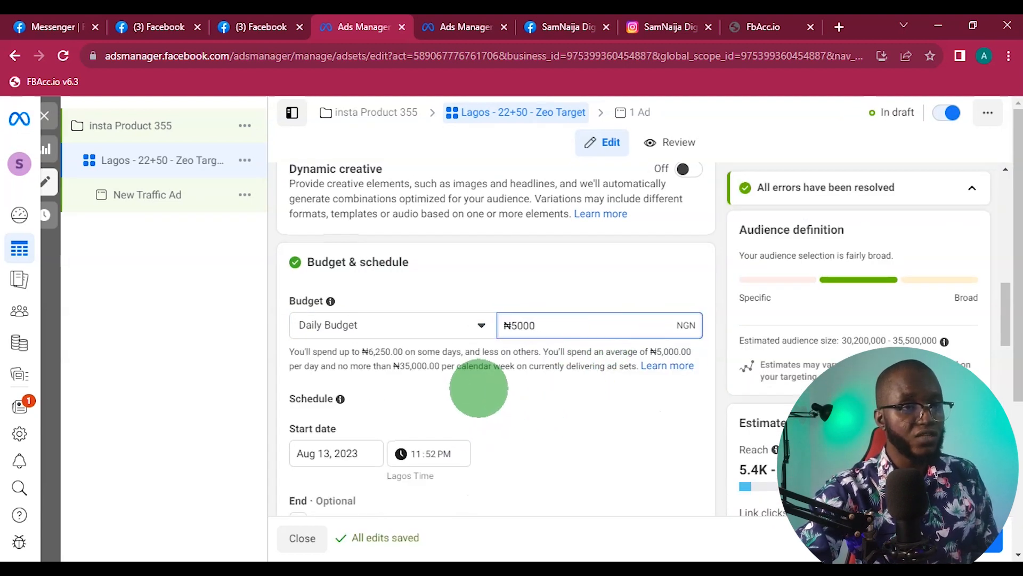
- Schedule the ad set to start on Aug 14, 2023 at 12:52 AM
scroll(477, 388, down, 2)
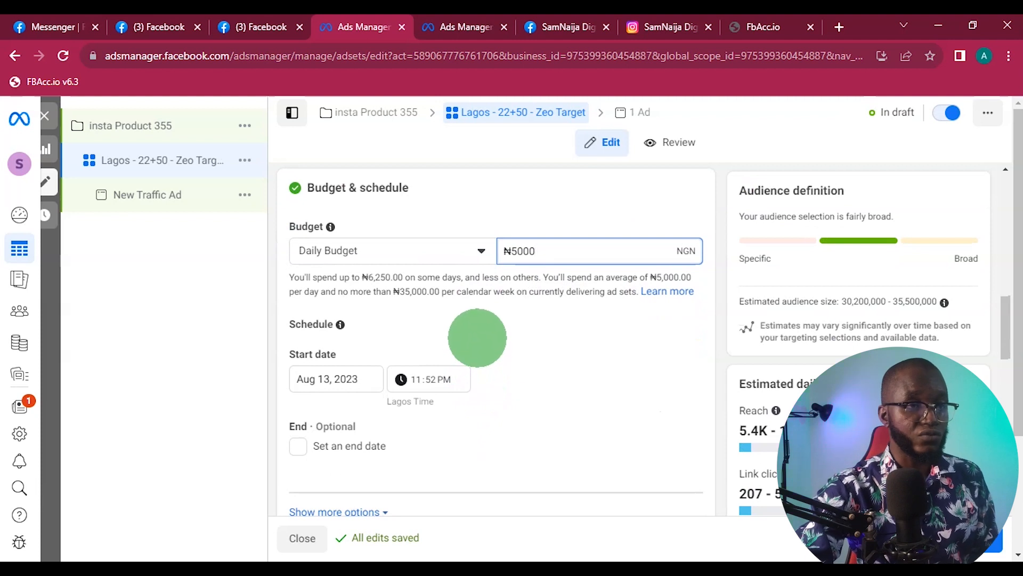
scroll(479, 338, down, 2)
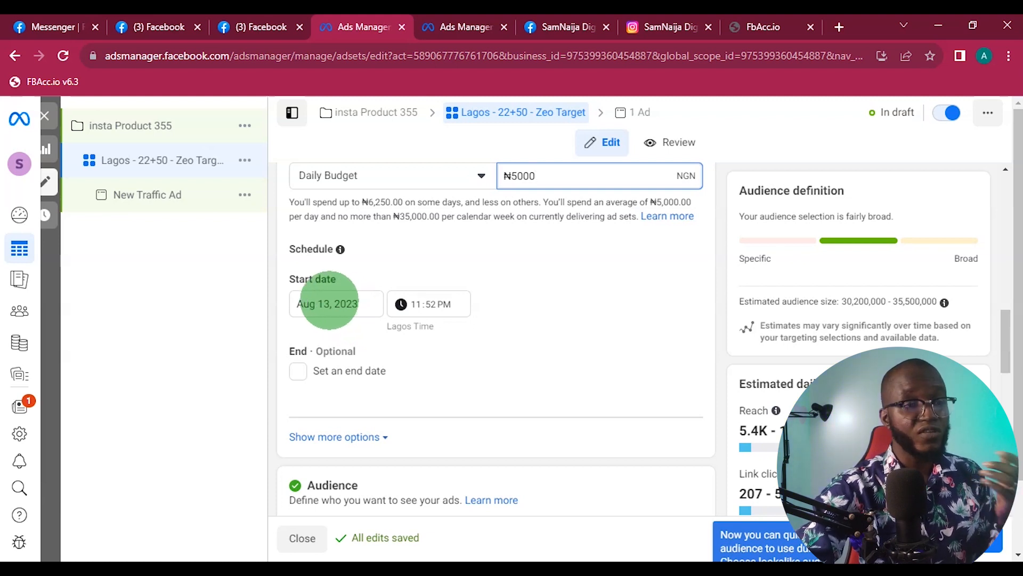
click(329, 302)
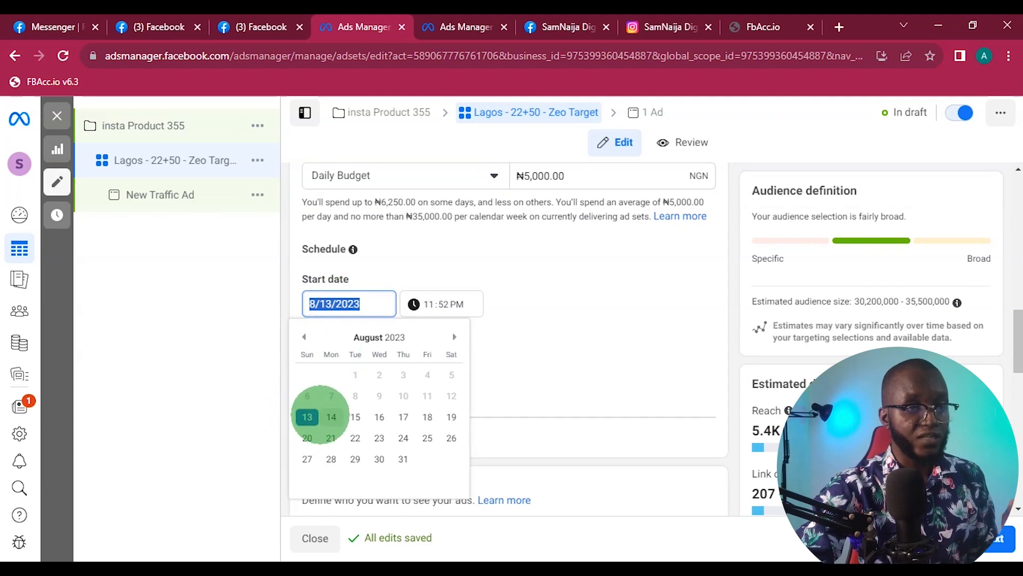
click(331, 417)
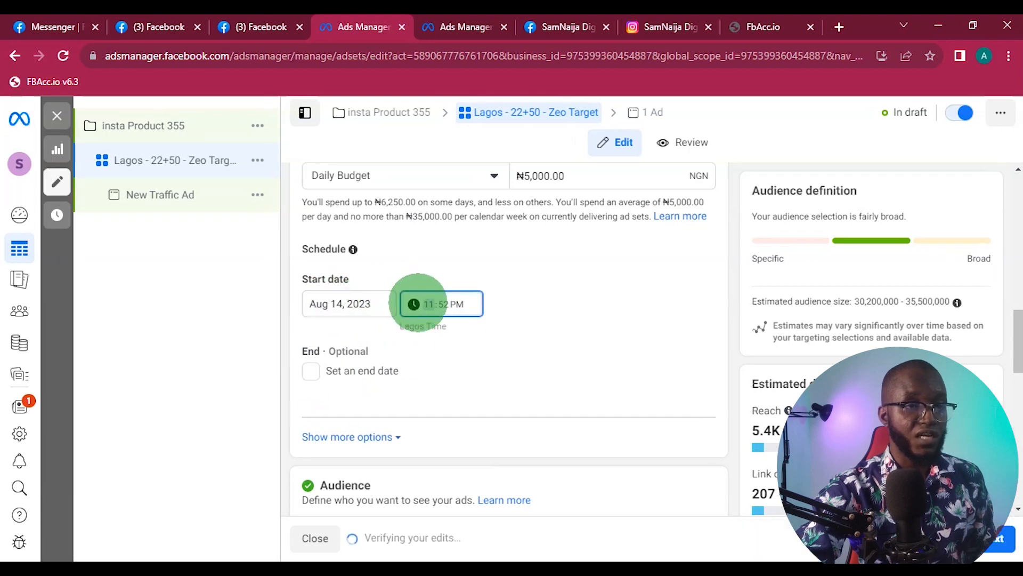
click(427, 304)
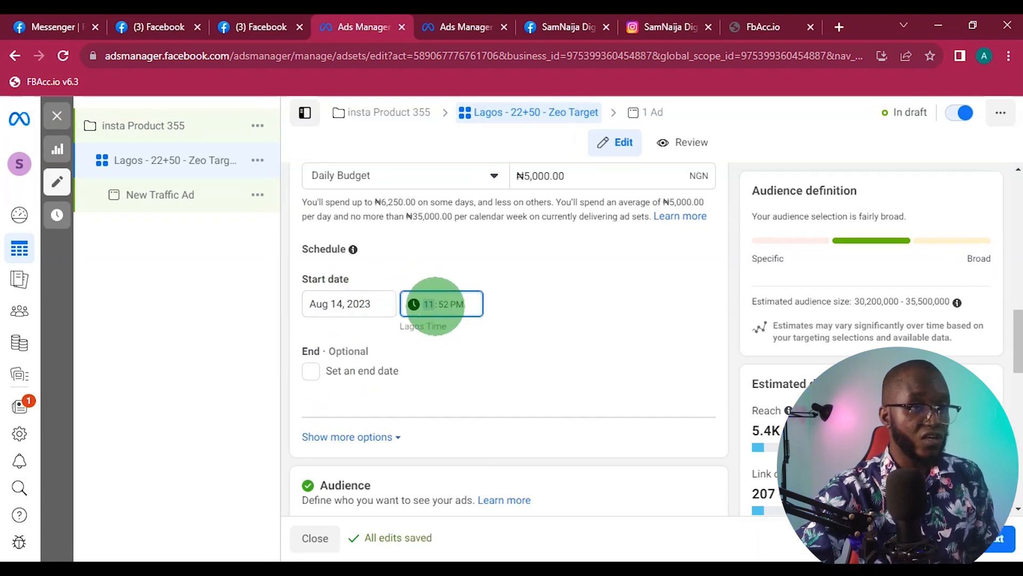
text(12)
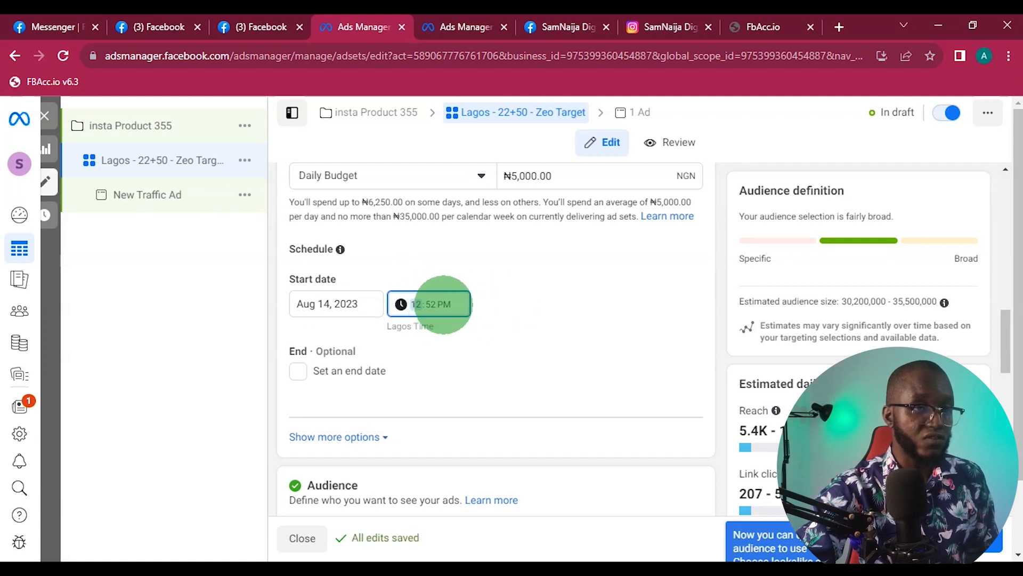
click(444, 304)
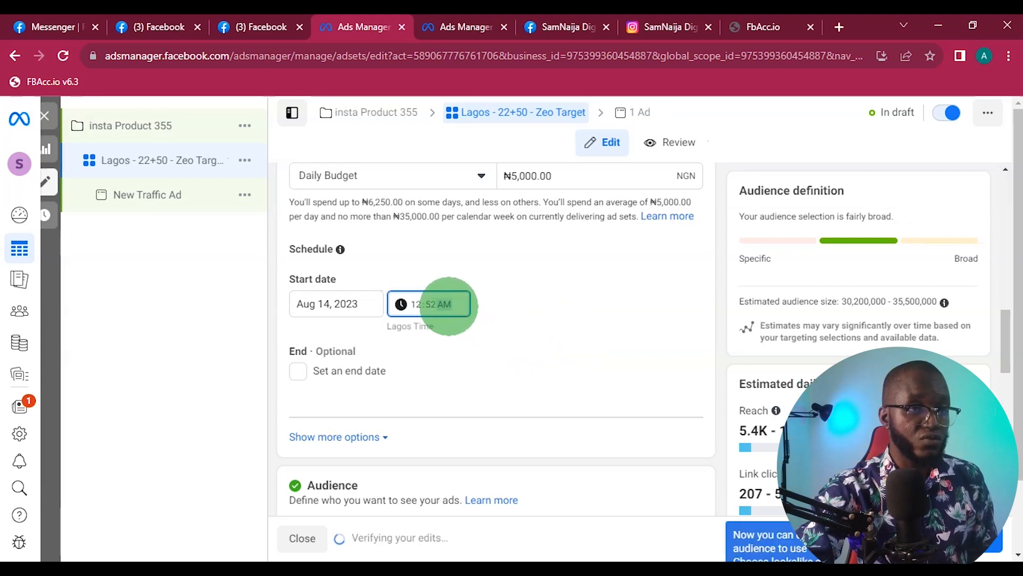
- Review the optional end date setting and the new, saved and custom audience options
scroll(478, 342, down, 2)
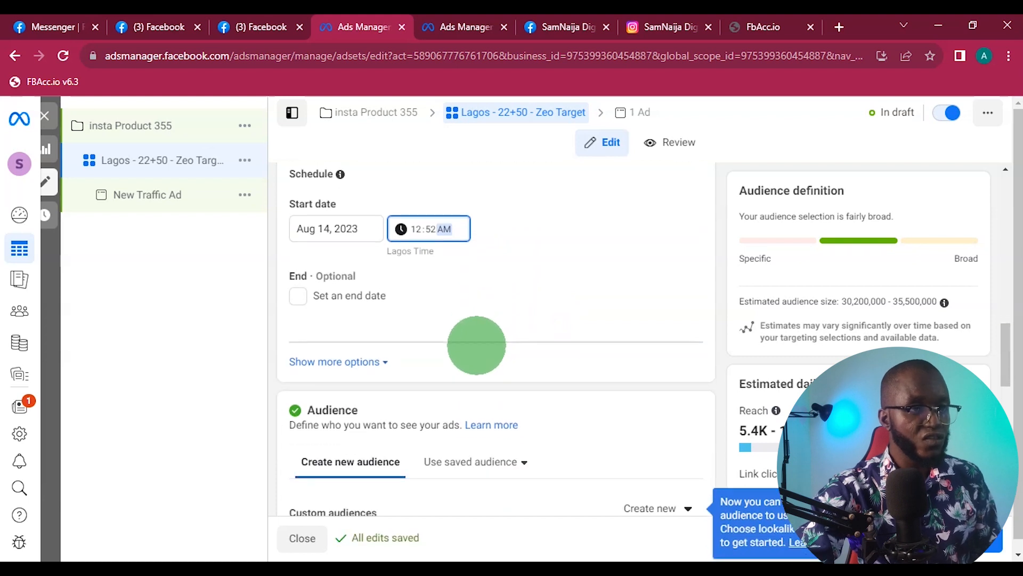
scroll(471, 343, down, 3)
scroll(471, 345, up, 3)
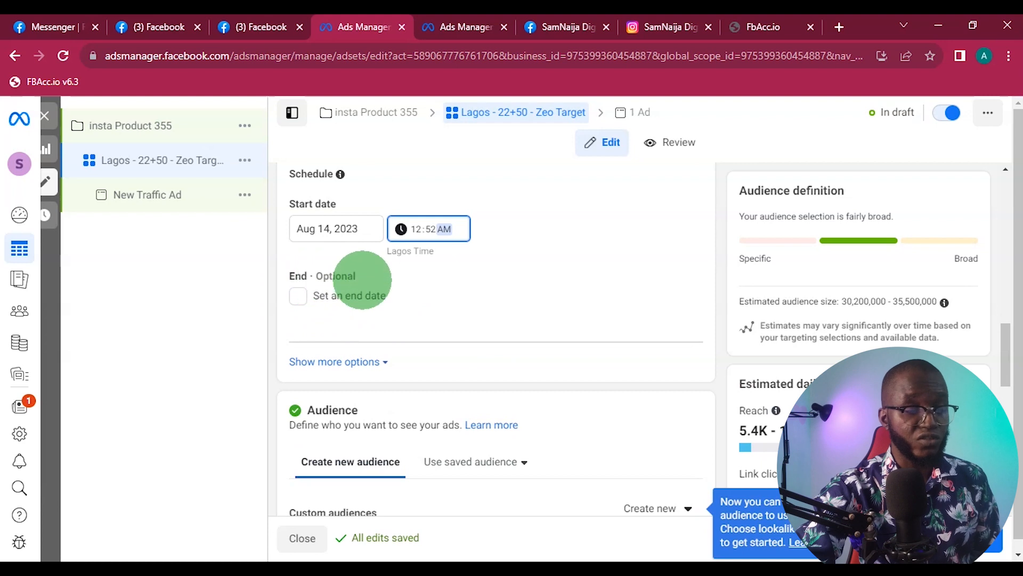
scroll(464, 325, down, 3)
scroll(461, 329, up, 3)
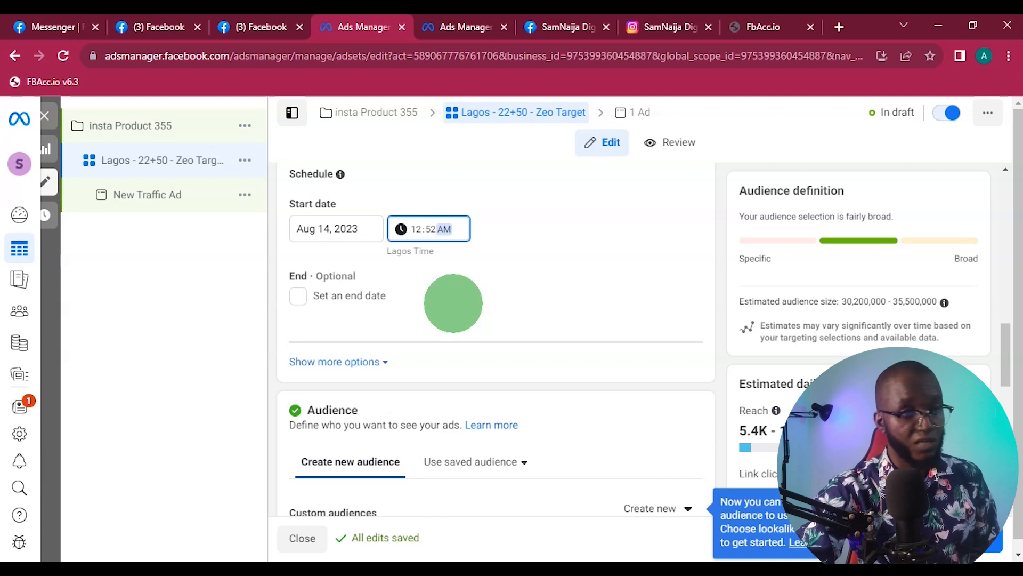
scroll(459, 335, down, 3)
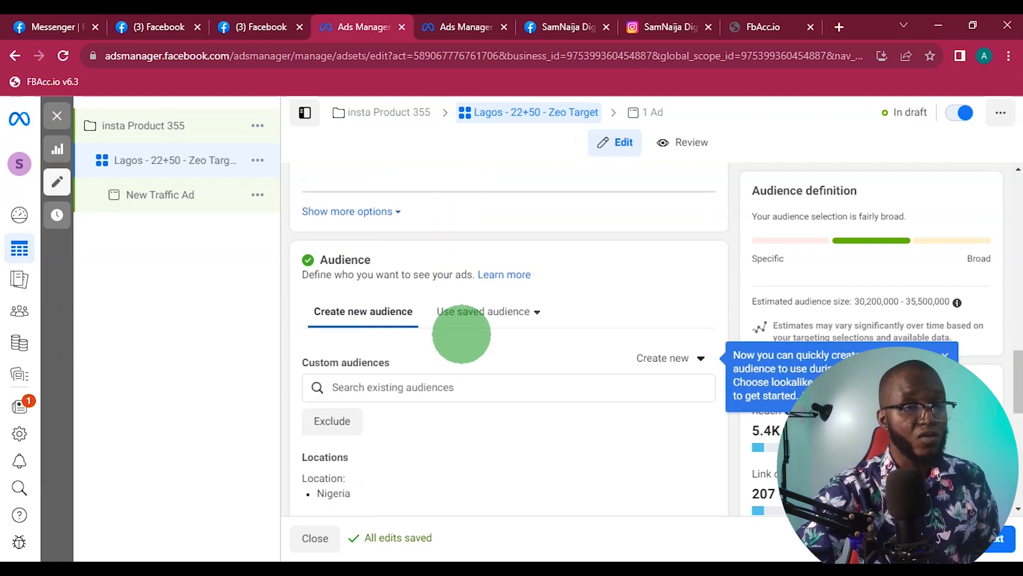
scroll(461, 335, up, 2)
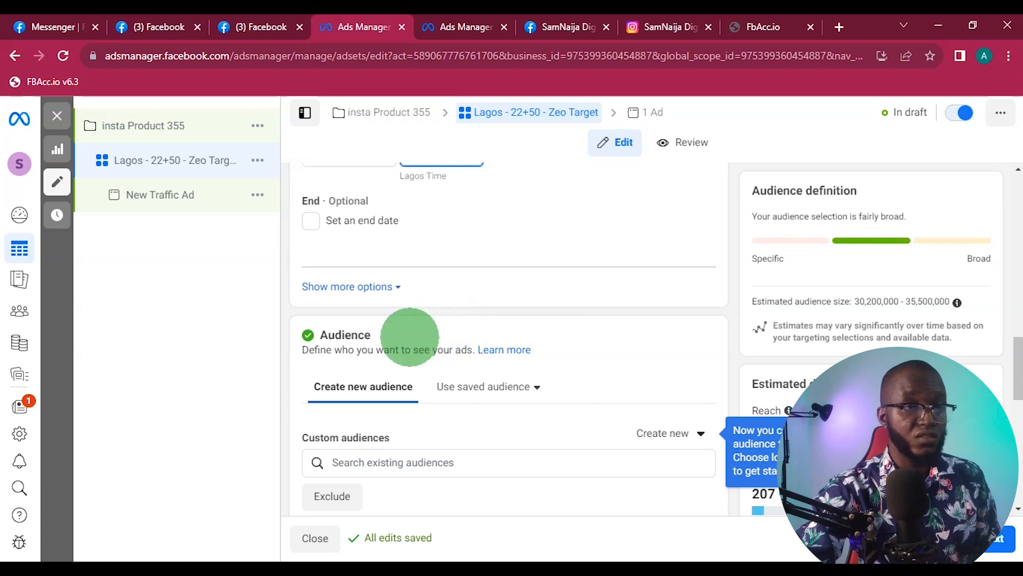
scroll(411, 333, down, 2)
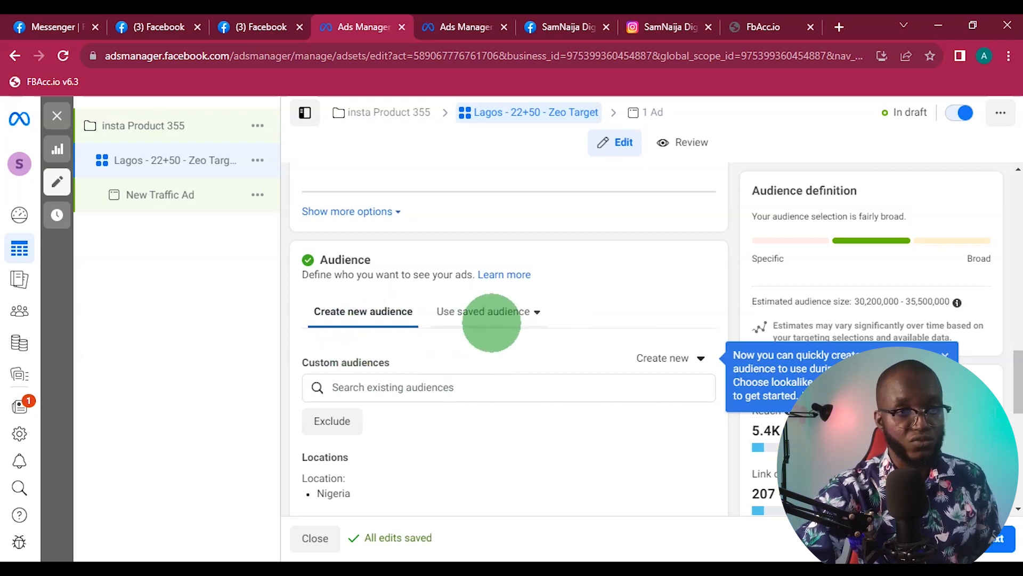
- Change the audience location from Nigeria to the city of Lagos, Lagos State
scroll(492, 322, down, 4)
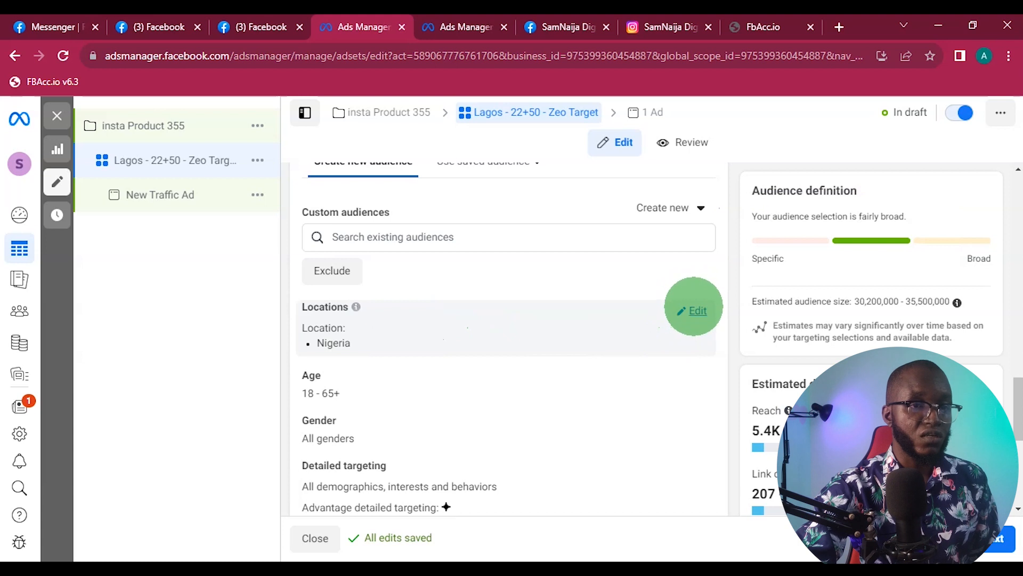
click(694, 310)
click(457, 425)
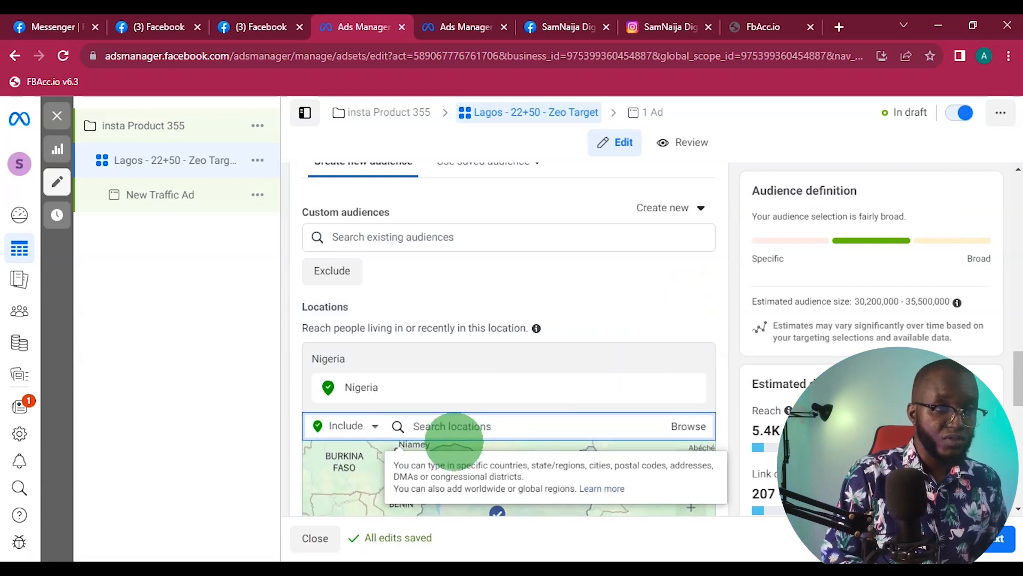
text(lagos)
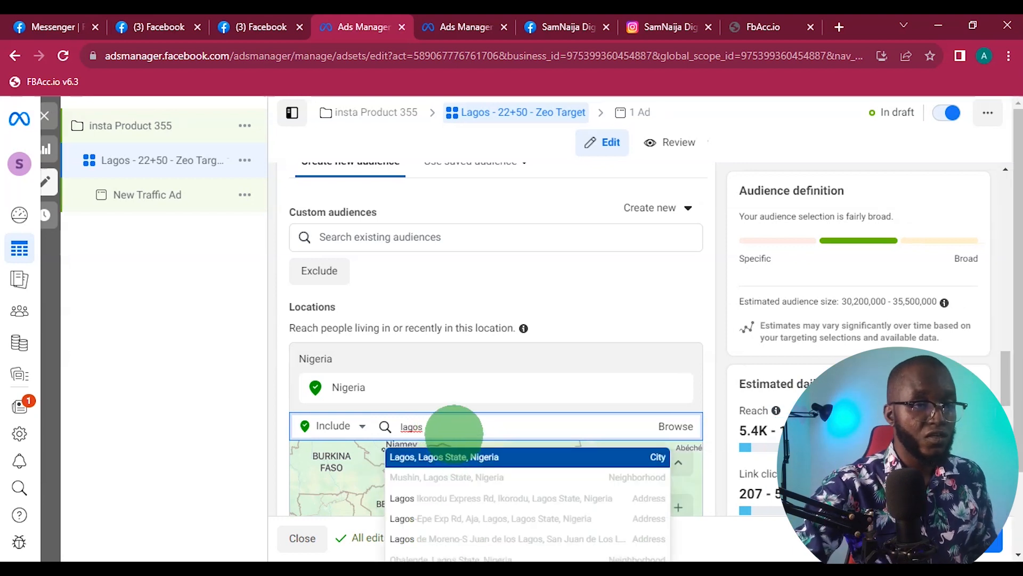
click(476, 457)
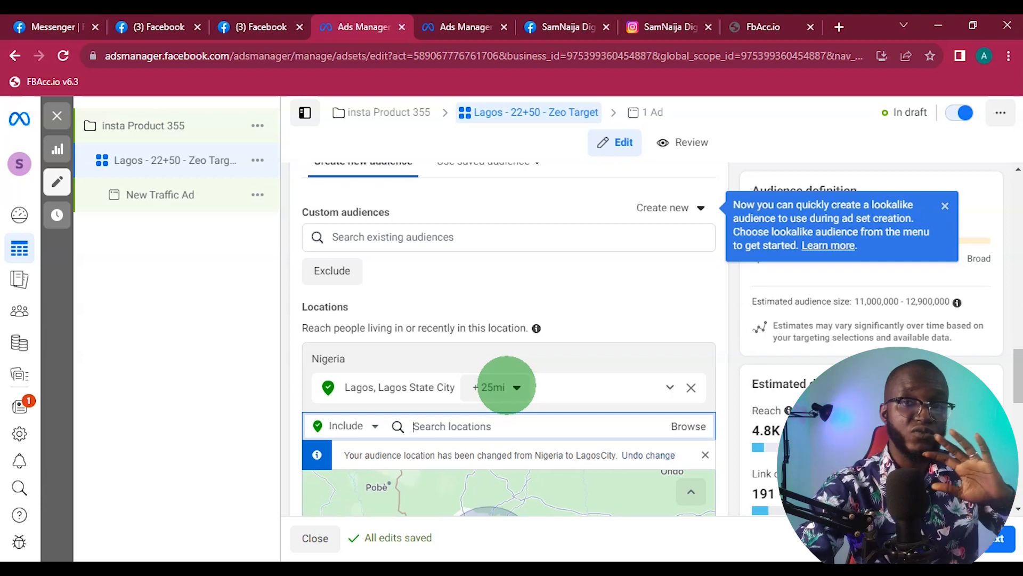
- Restrict the Lagos location to the current city only, without a surrounding radius
click(506, 386)
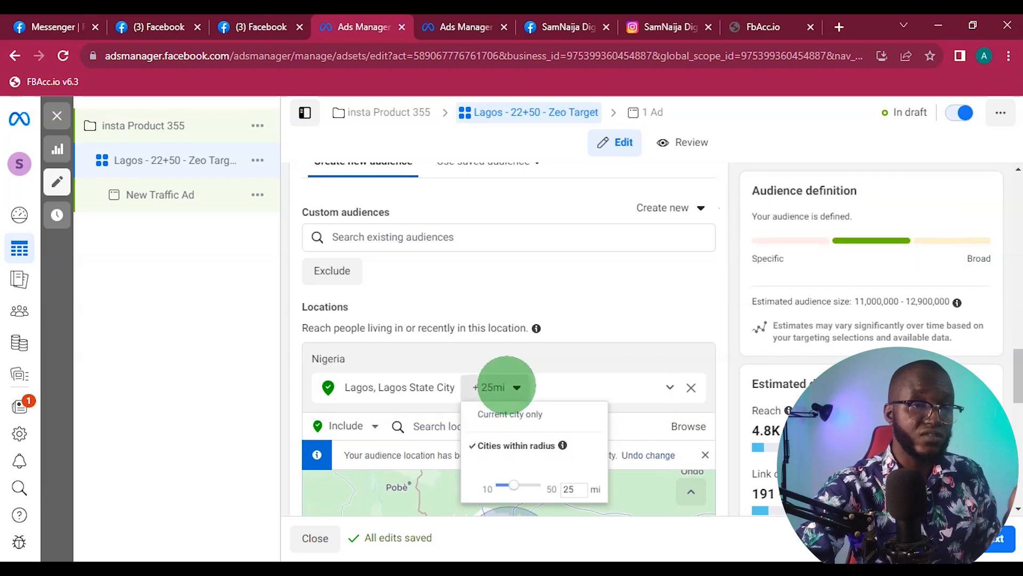
click(507, 414)
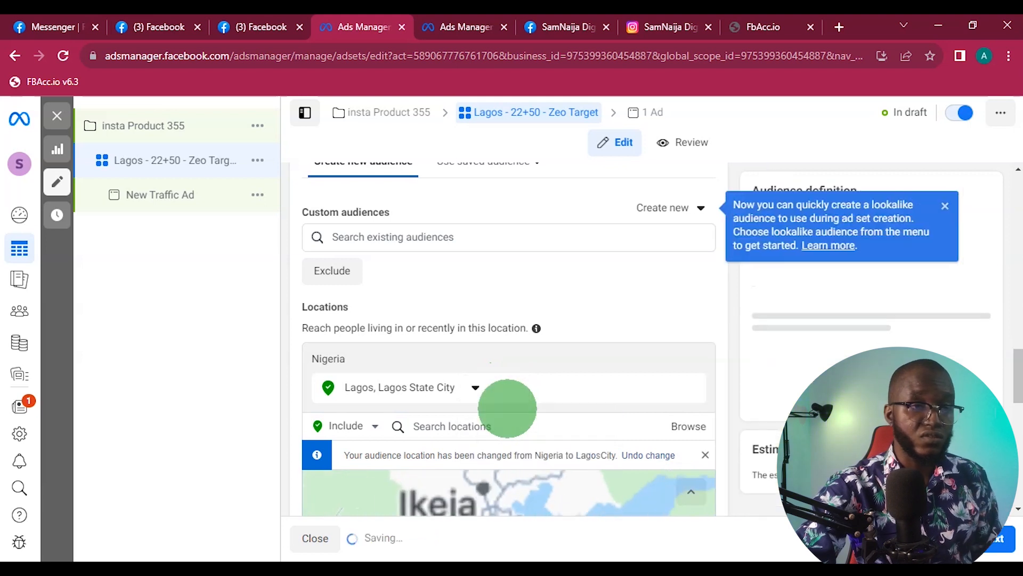
click(474, 386)
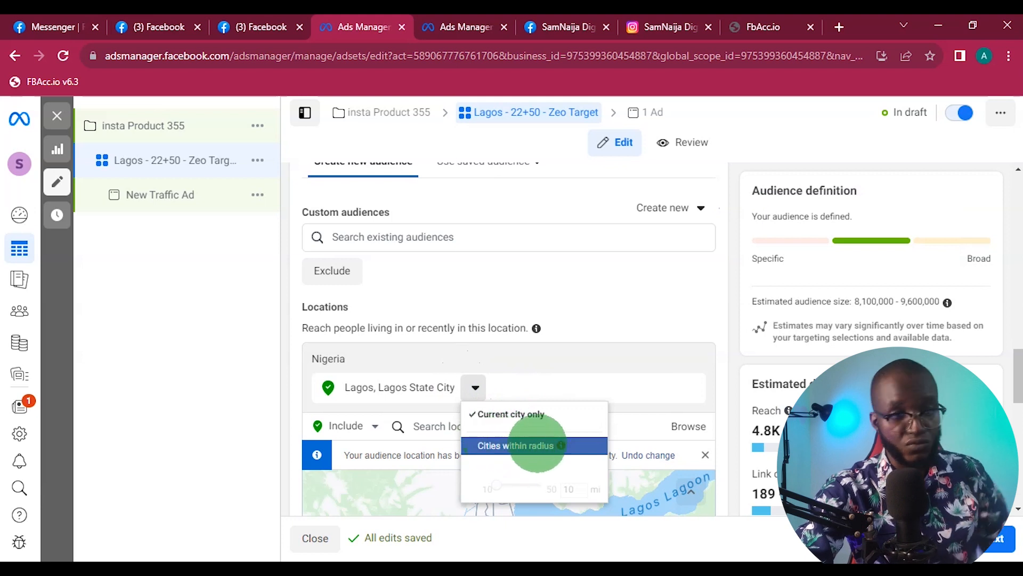
click(547, 386)
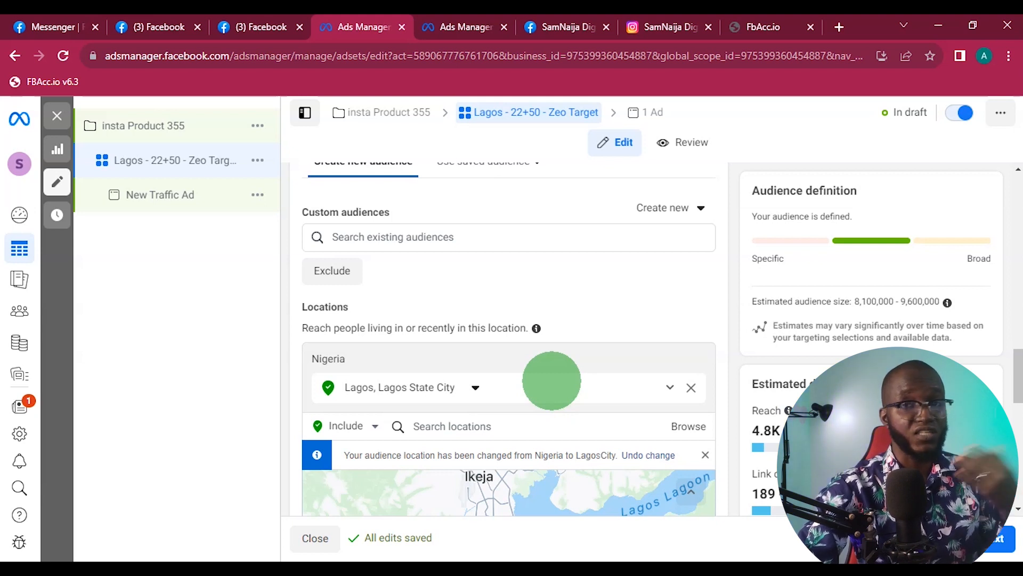
- Set the audience age range to 22–50
scroll(549, 375, down, 3)
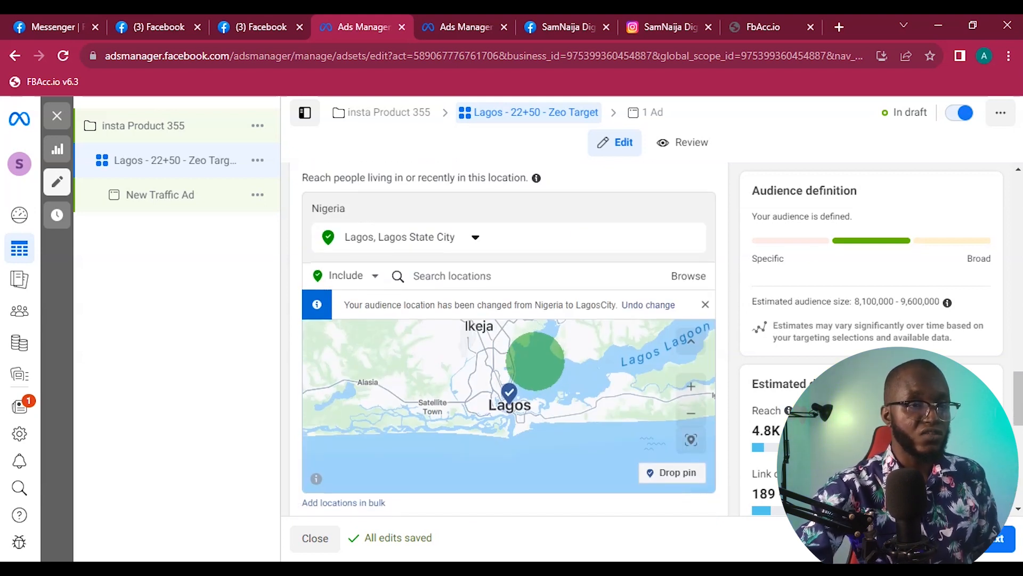
scroll(693, 368, down, 3)
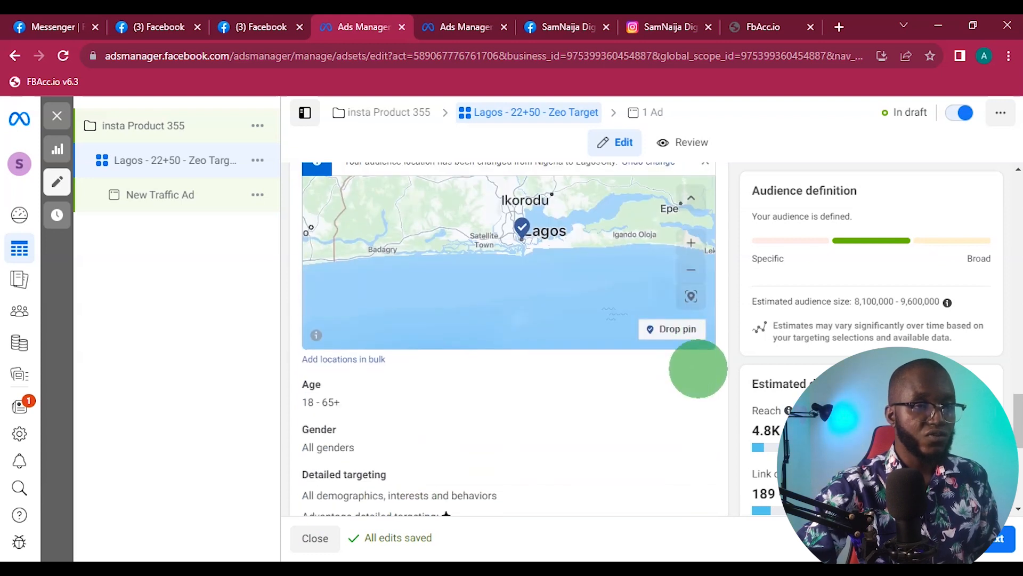
scroll(601, 382, down, 2)
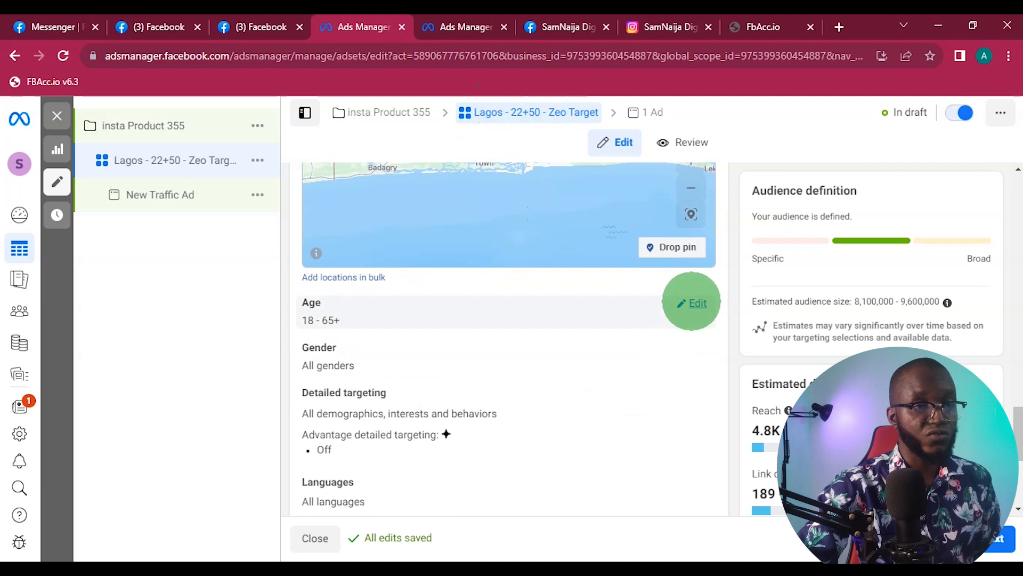
click(687, 304)
click(342, 327)
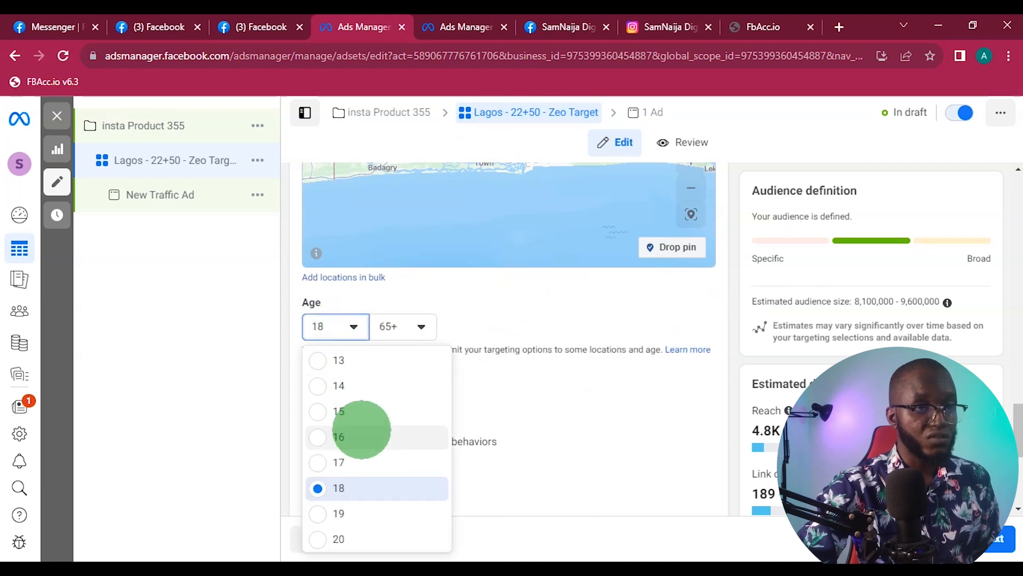
scroll(356, 470, down, 2)
click(347, 515)
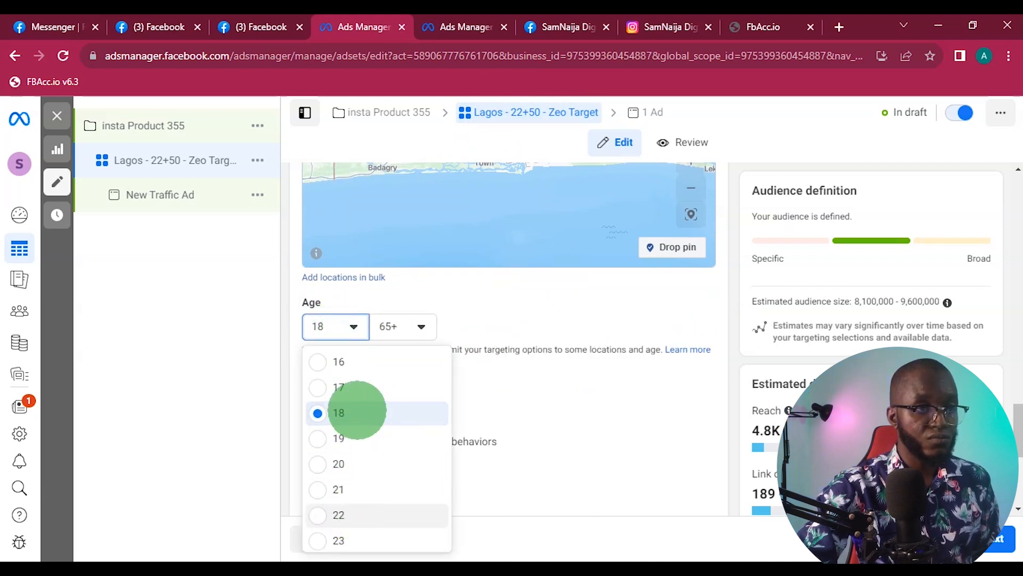
click(400, 327)
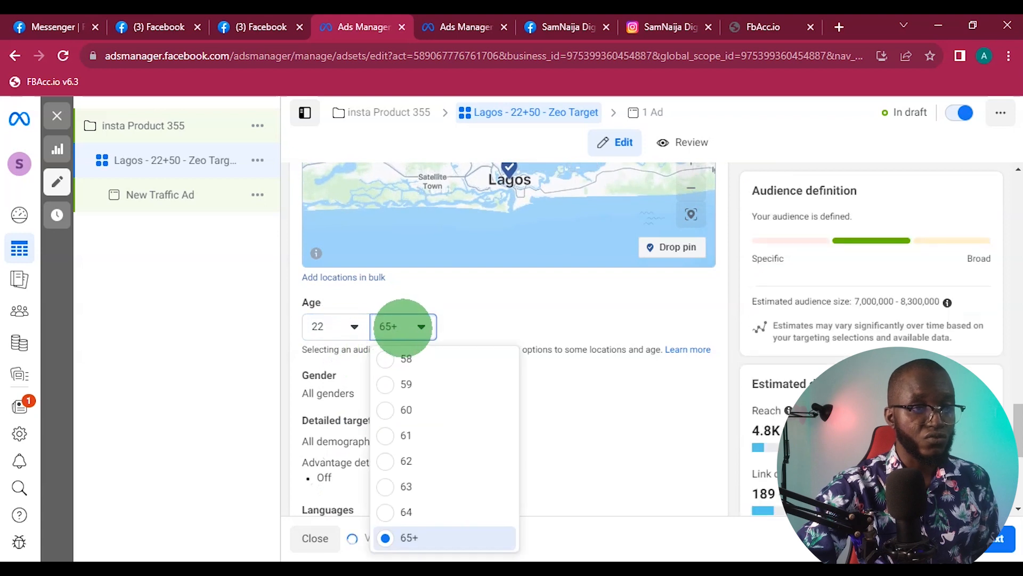
scroll(419, 453, up, 3)
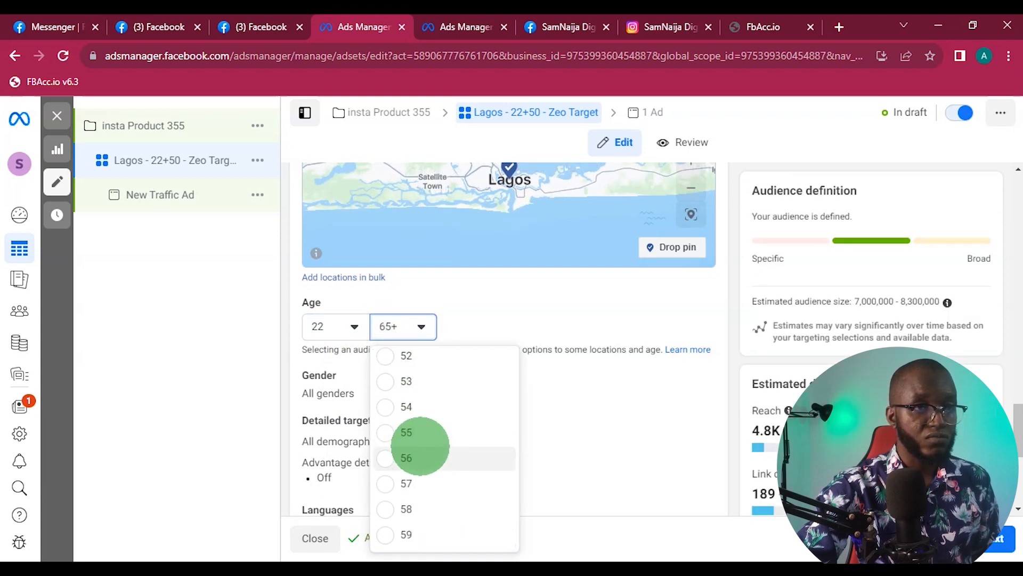
scroll(420, 445, up, 3)
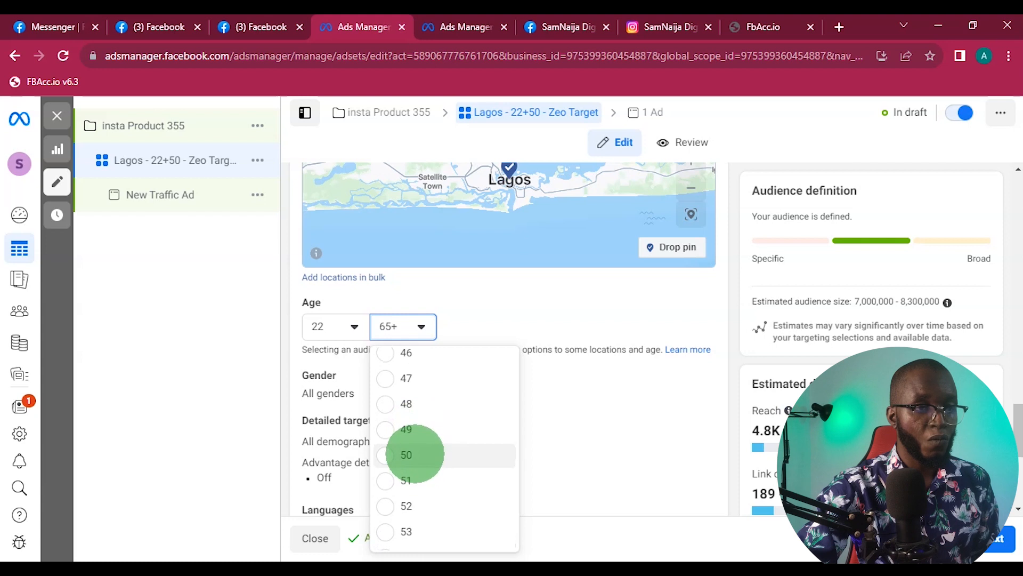
click(414, 454)
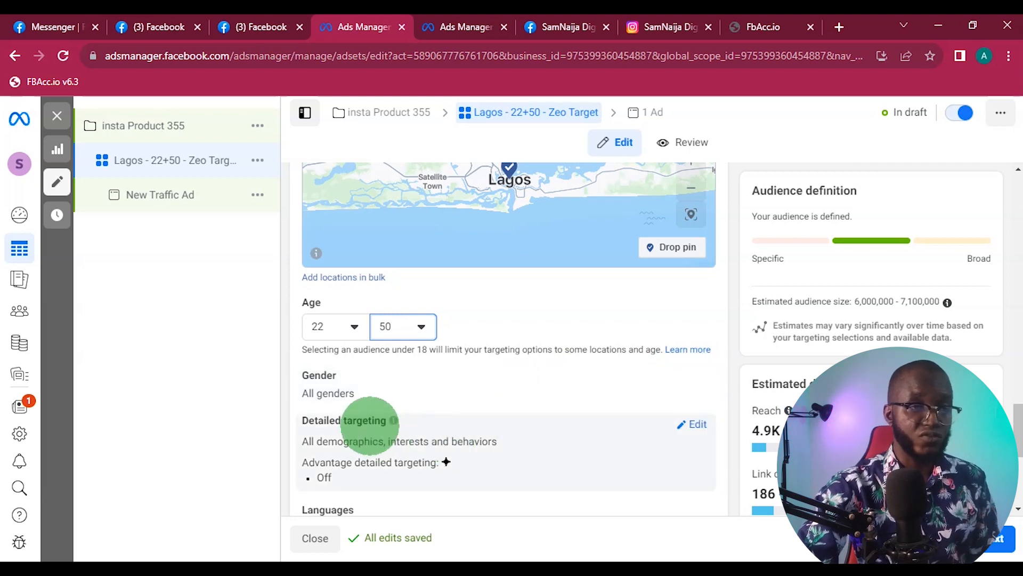
- Switch the ad set to manual placements and deselect Facebook, Audience network and Messenger, leaving only the Instagram platform
scroll(365, 421, down, 3)
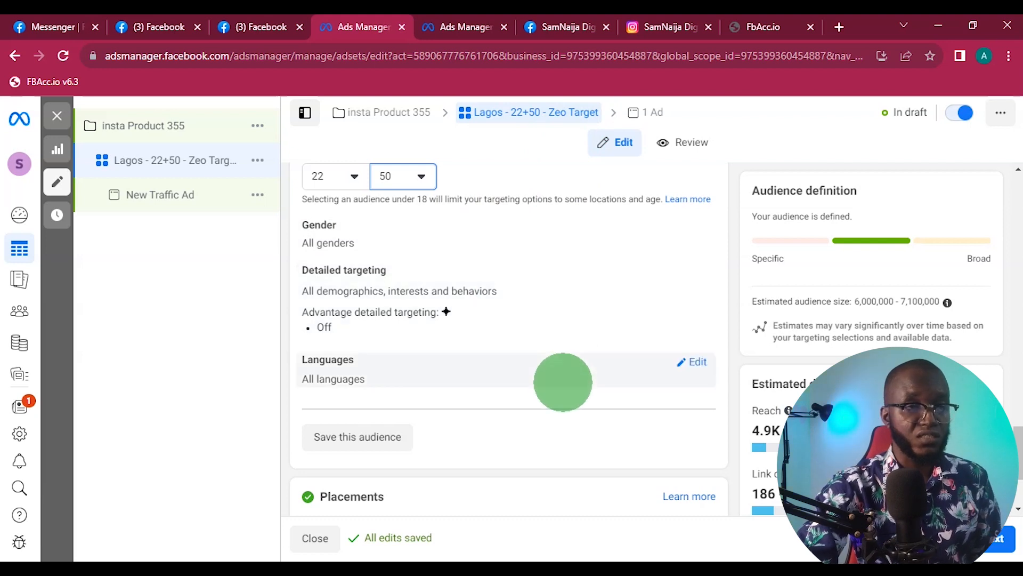
scroll(563, 382, down, 2)
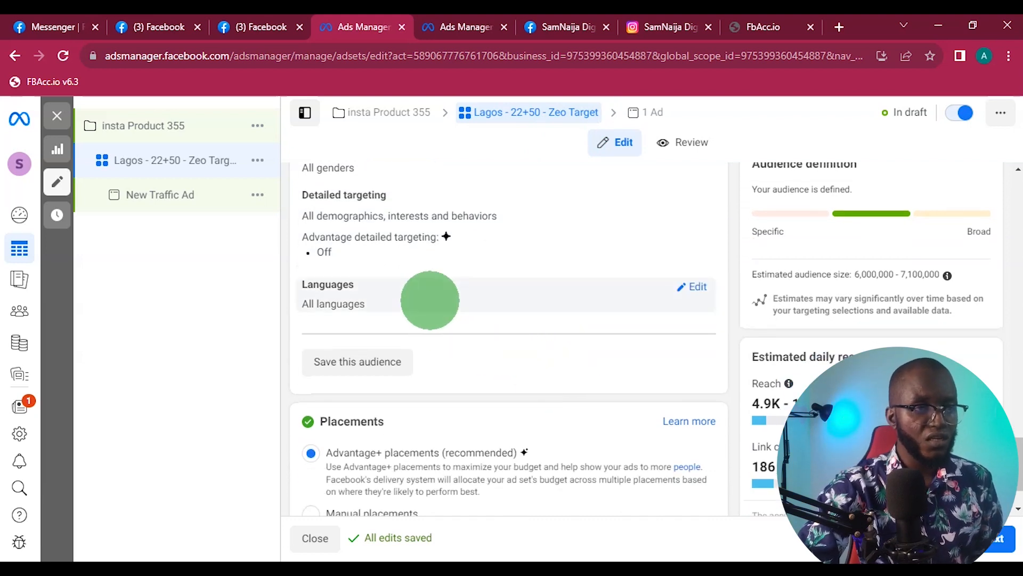
scroll(432, 295, down, 1)
scroll(434, 295, down, 1)
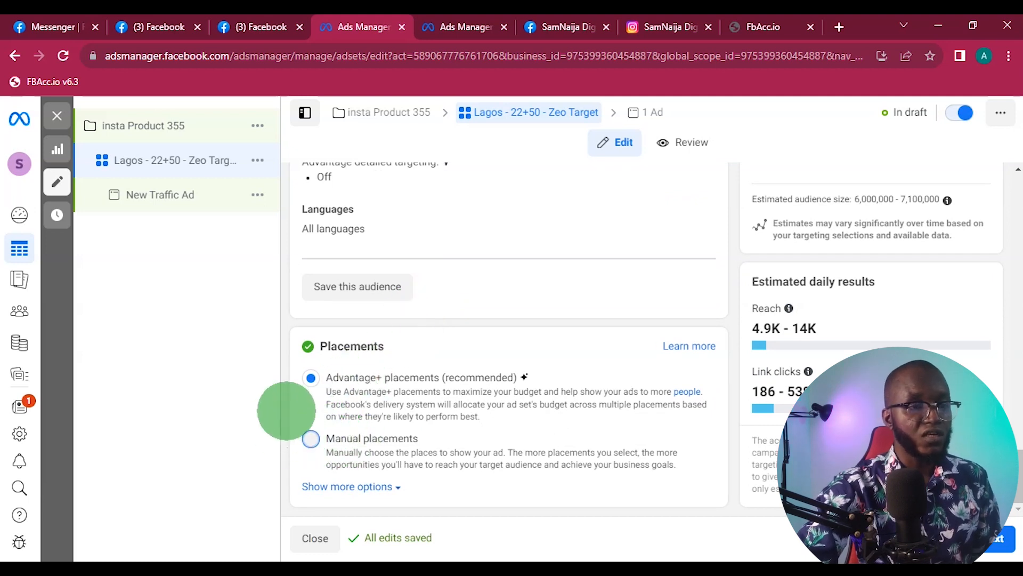
click(313, 437)
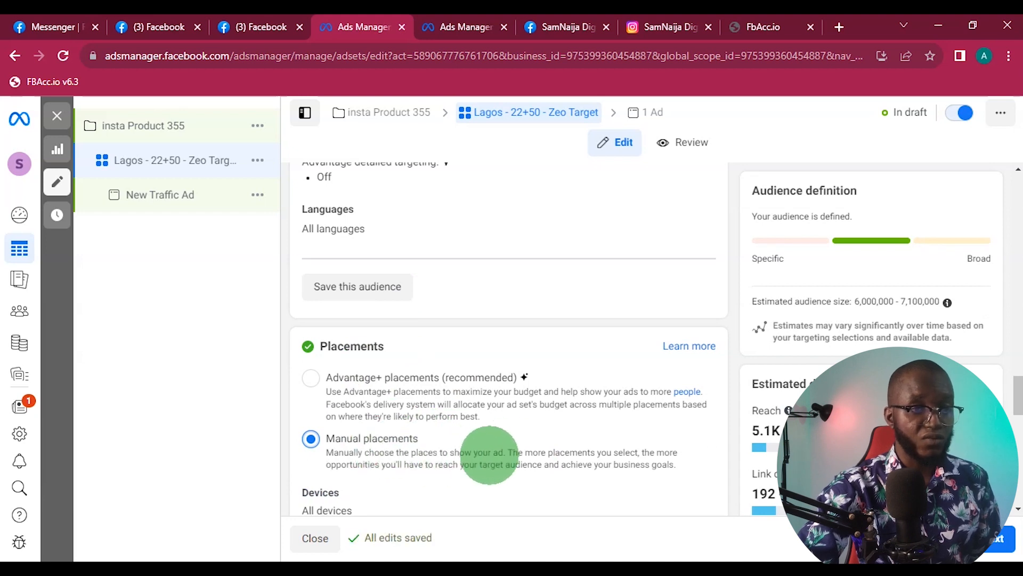
scroll(468, 458, down, 3)
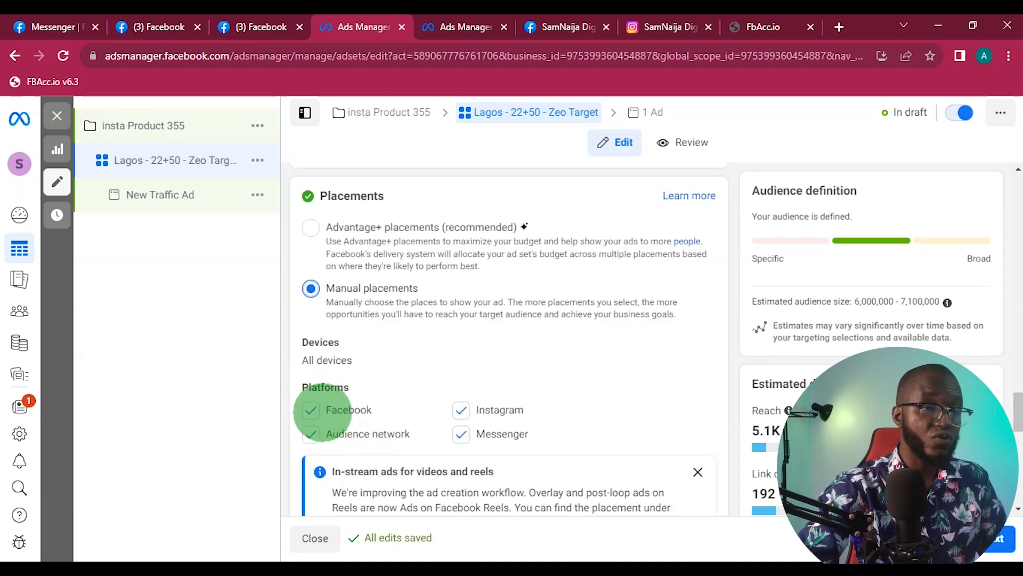
click(311, 409)
click(310, 433)
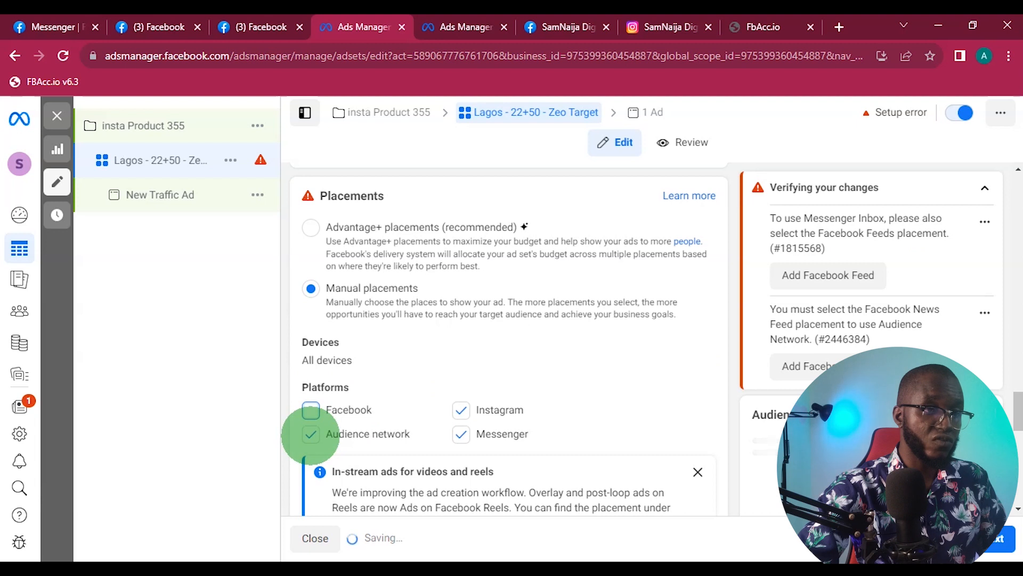
click(461, 433)
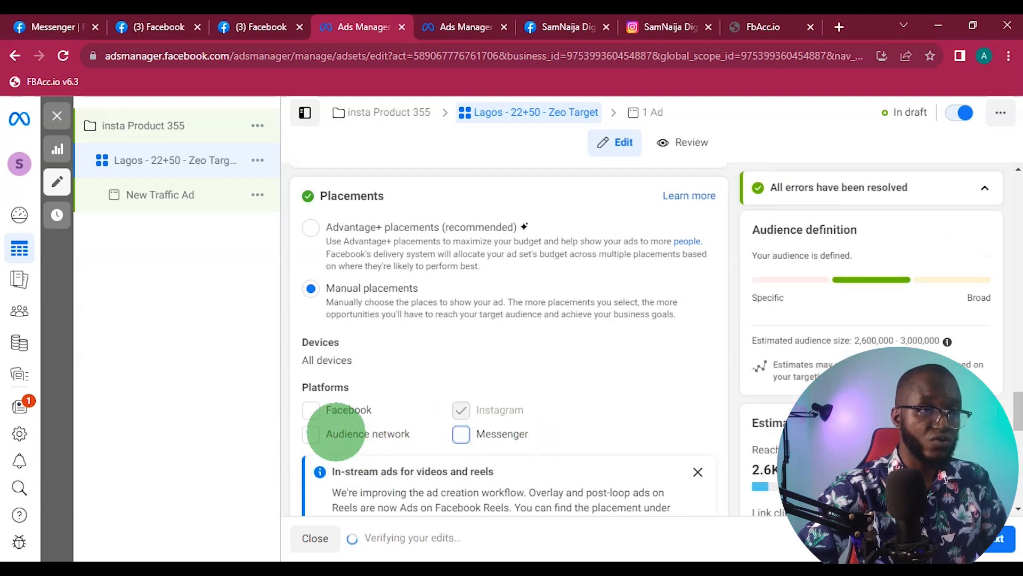
- Dismiss the notices about in-stream ads and Instagram Shop in the placement settings
click(698, 472)
scroll(485, 287, down, 4)
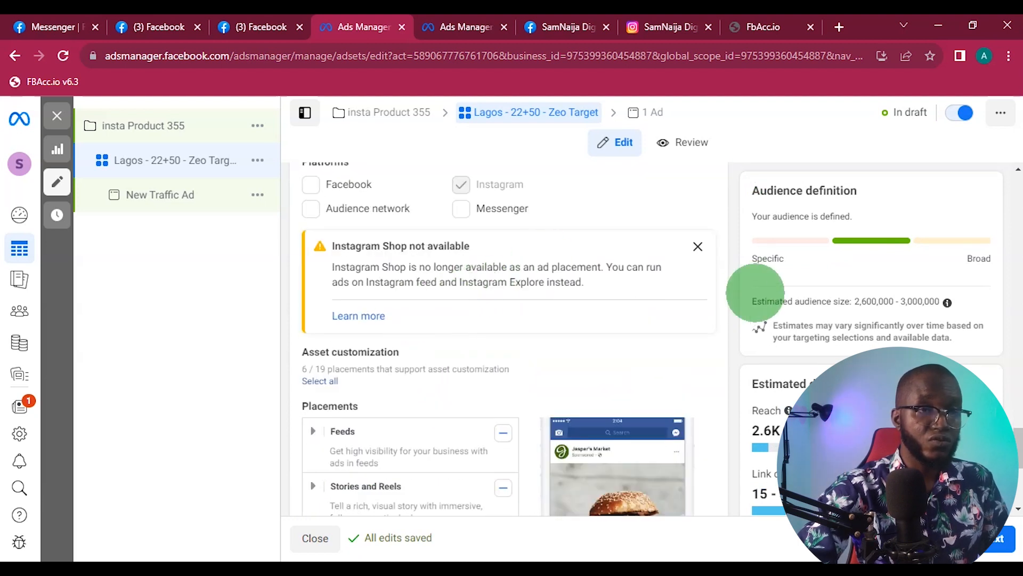
click(698, 247)
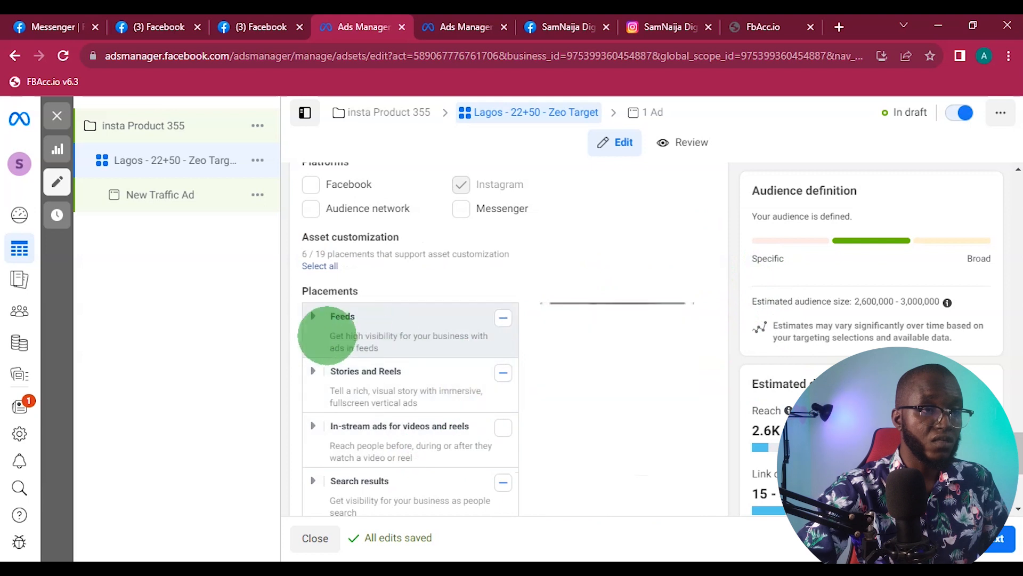
- Exclude Instagram Explore and Instagram Explore home from the Feeds placements, keeping Instagram feed selected
click(312, 318)
scroll(592, 294, down, 2)
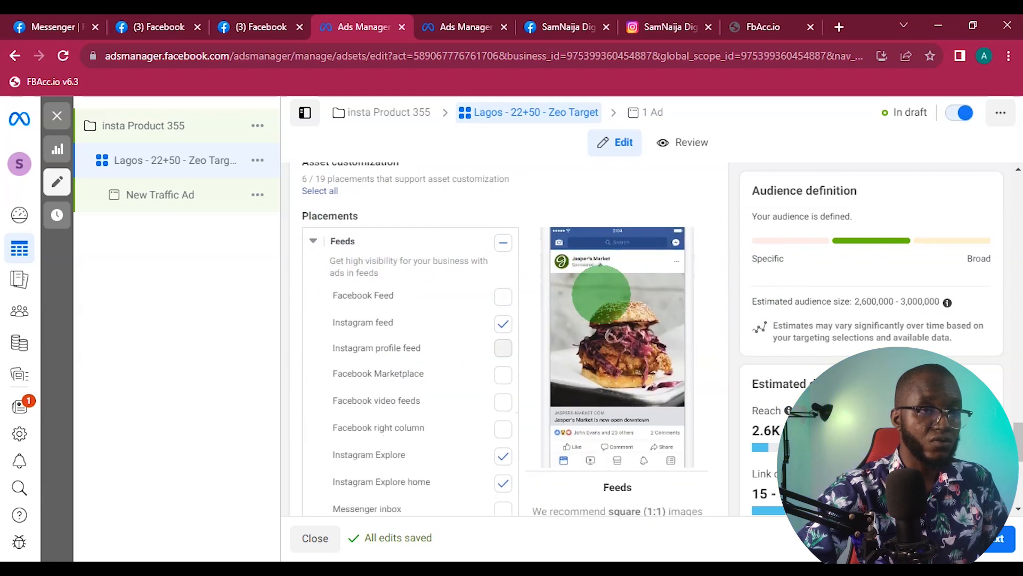
scroll(601, 293, down, 2)
scroll(399, 312, up, 4)
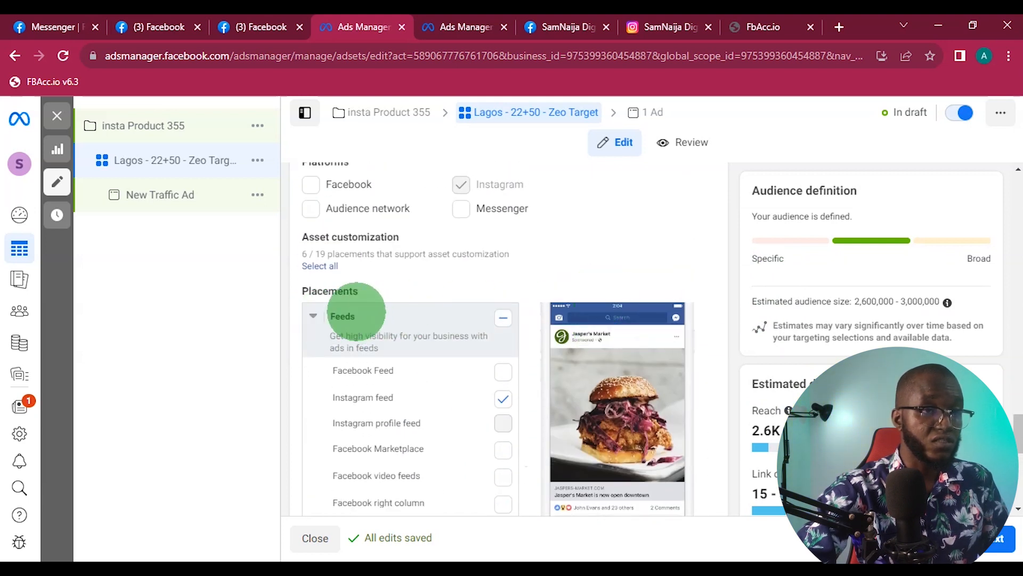
scroll(447, 289, down, 4)
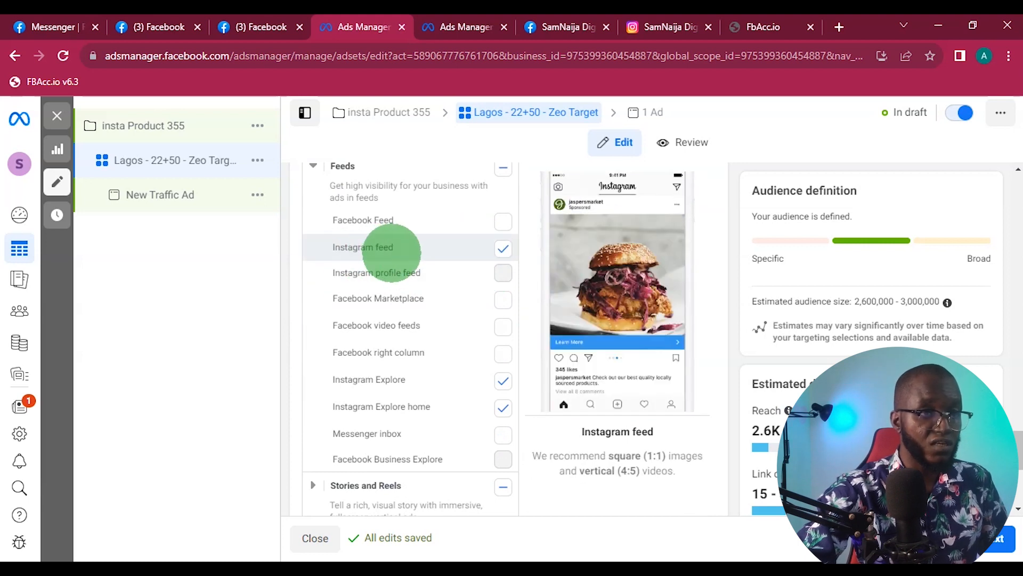
click(503, 380)
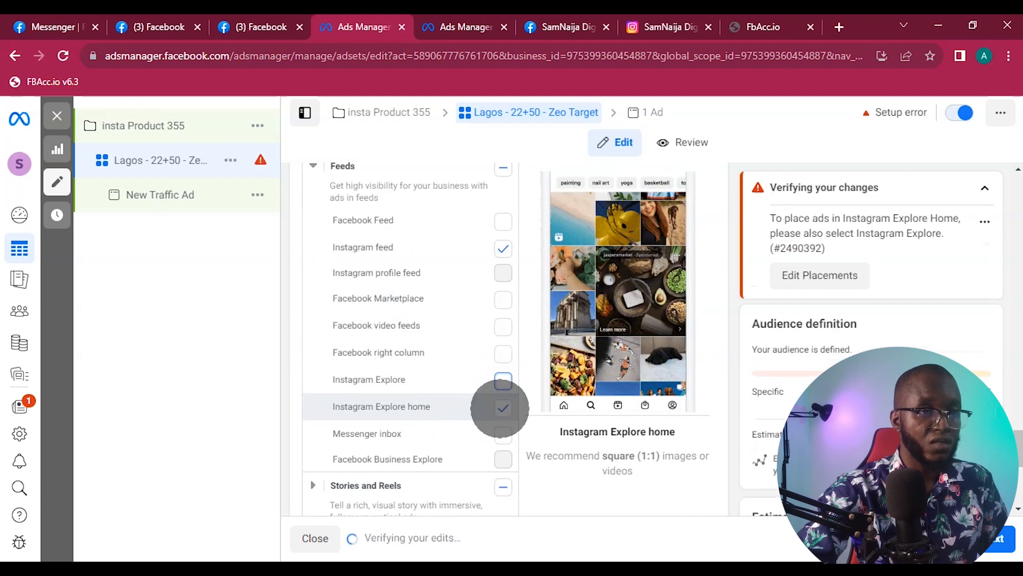
click(426, 395)
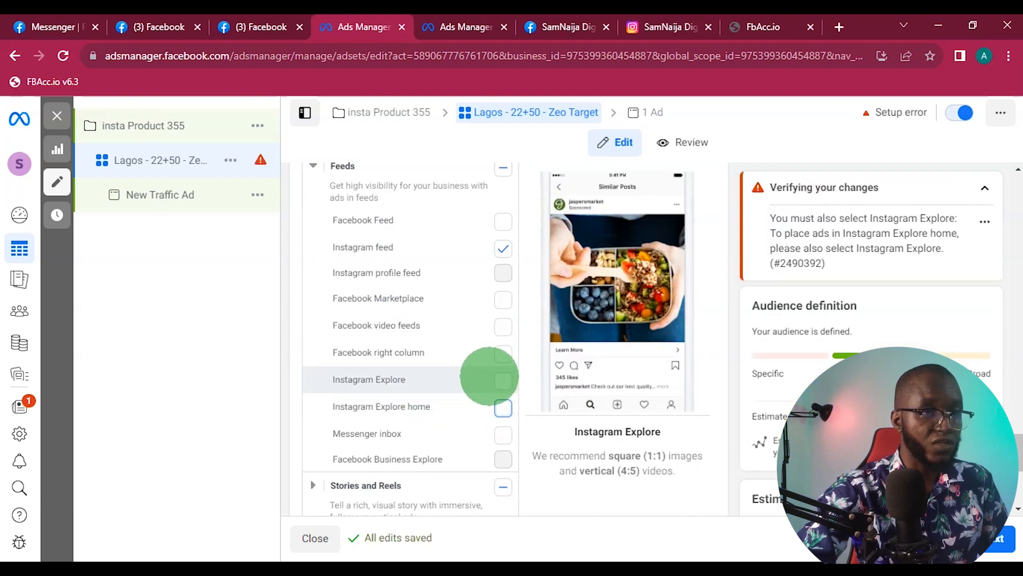
- Exclude Instagram Stories from the Stories and Reels placements, keeping Instagram Reels selected
scroll(486, 377, down, 1)
scroll(486, 377, down, 2)
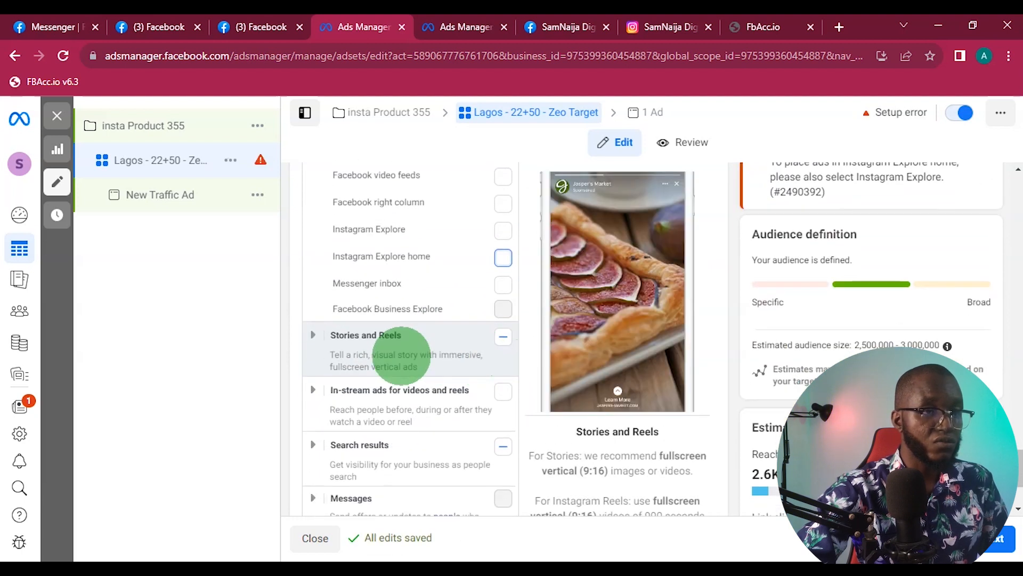
click(313, 335)
scroll(424, 334, down, 3)
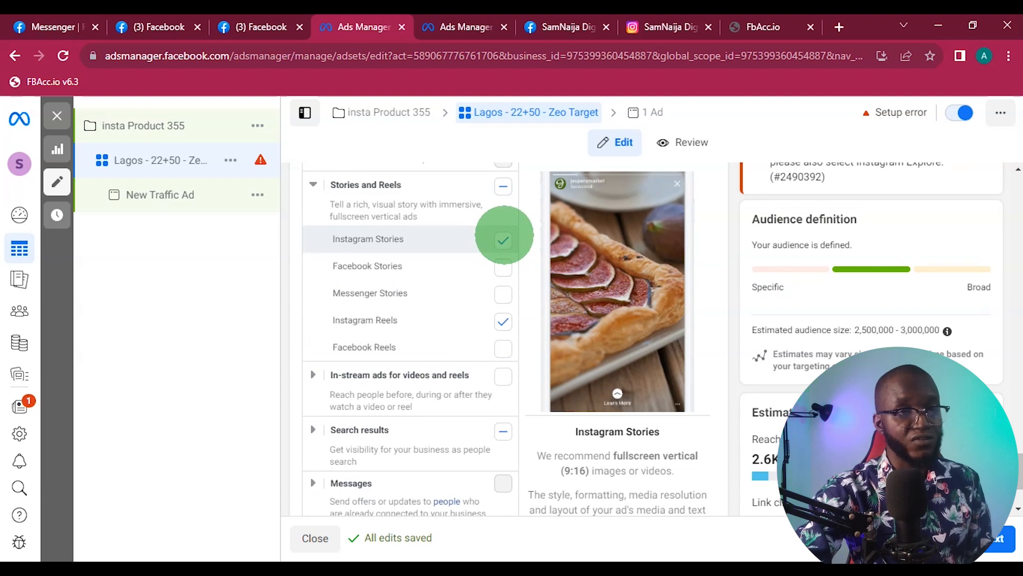
click(503, 238)
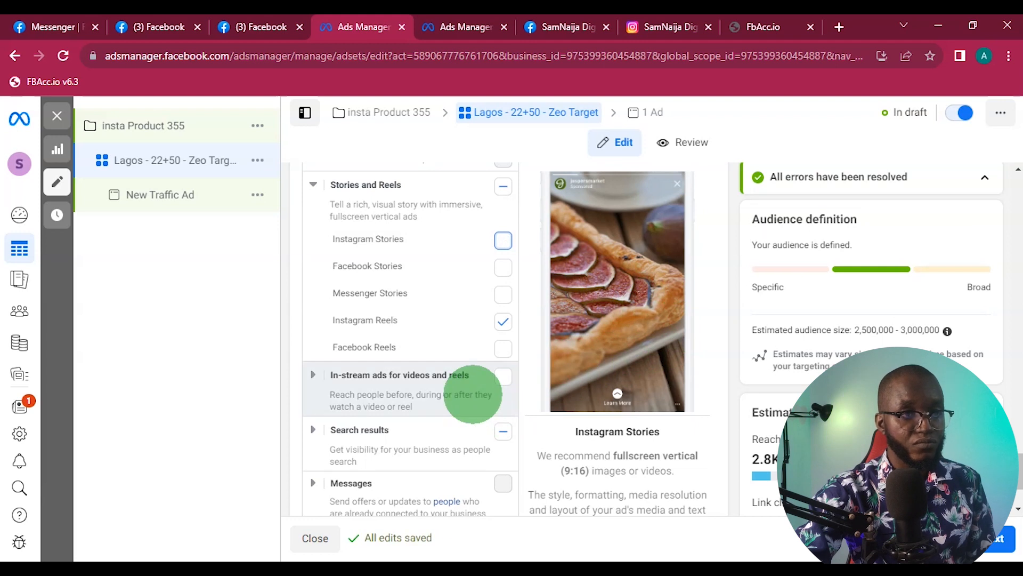
- Deselect the whole Search results placement group
scroll(507, 350, down, 1)
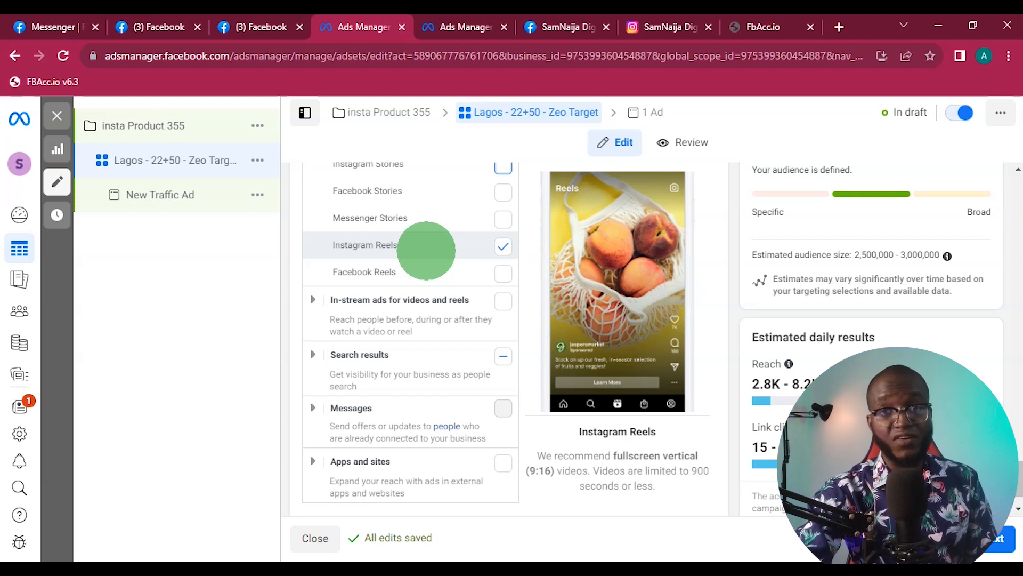
click(502, 355)
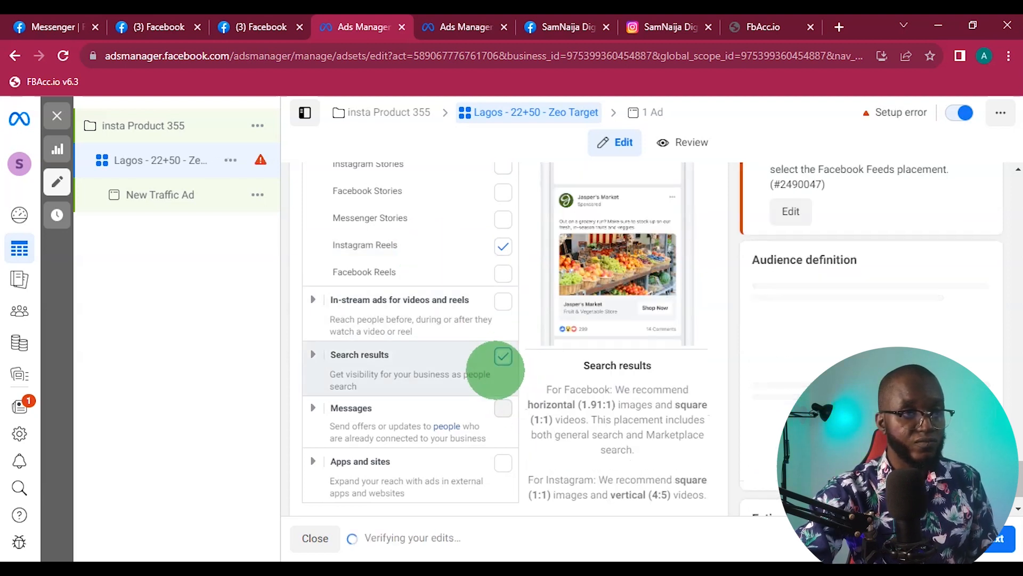
scroll(487, 418, down, 1)
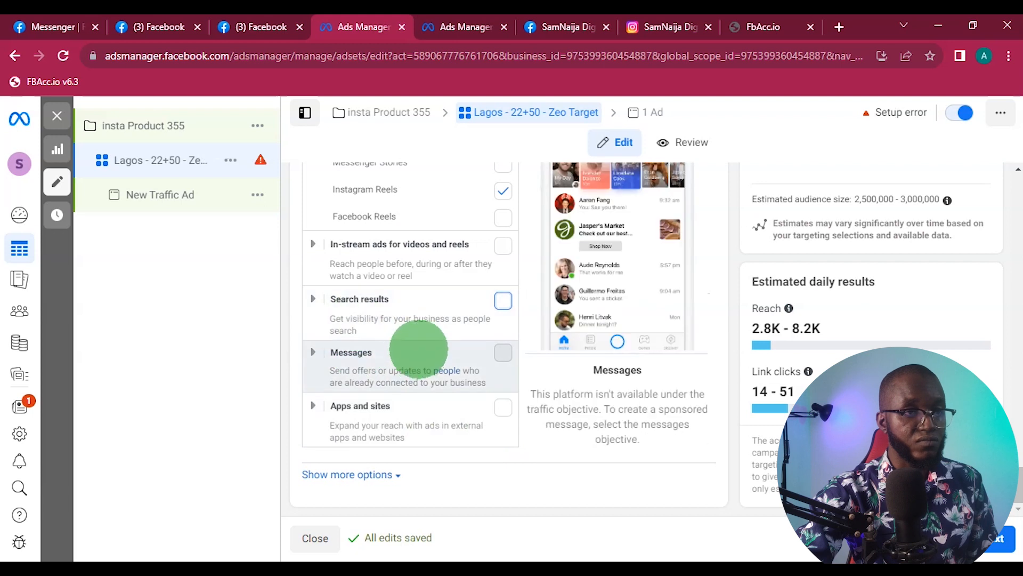
- Show the additional placement options and review the mobile device, operating system and brand safety settings
scroll(418, 350, up, 3)
scroll(418, 353, down, 5)
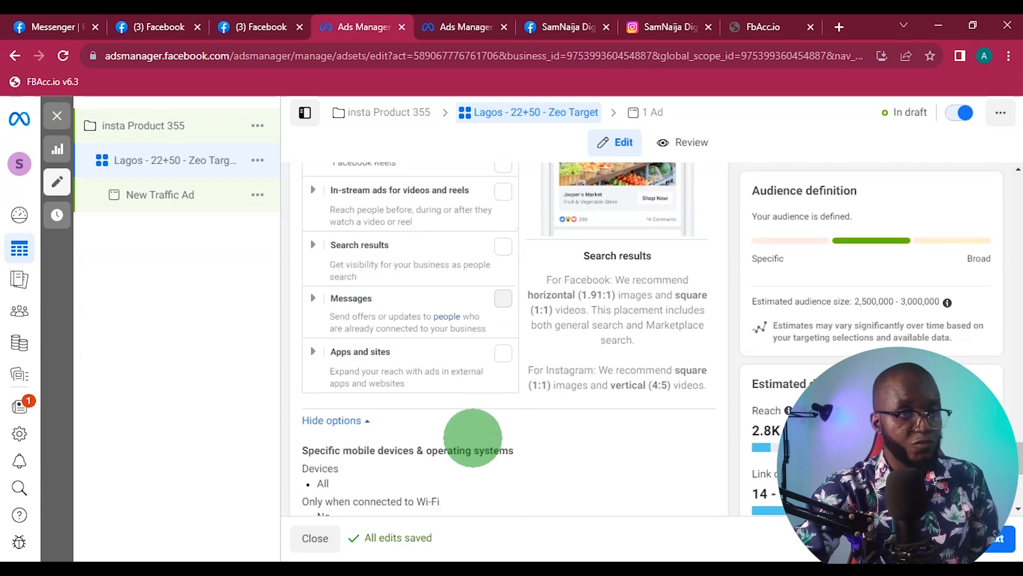
scroll(429, 415, down, 1)
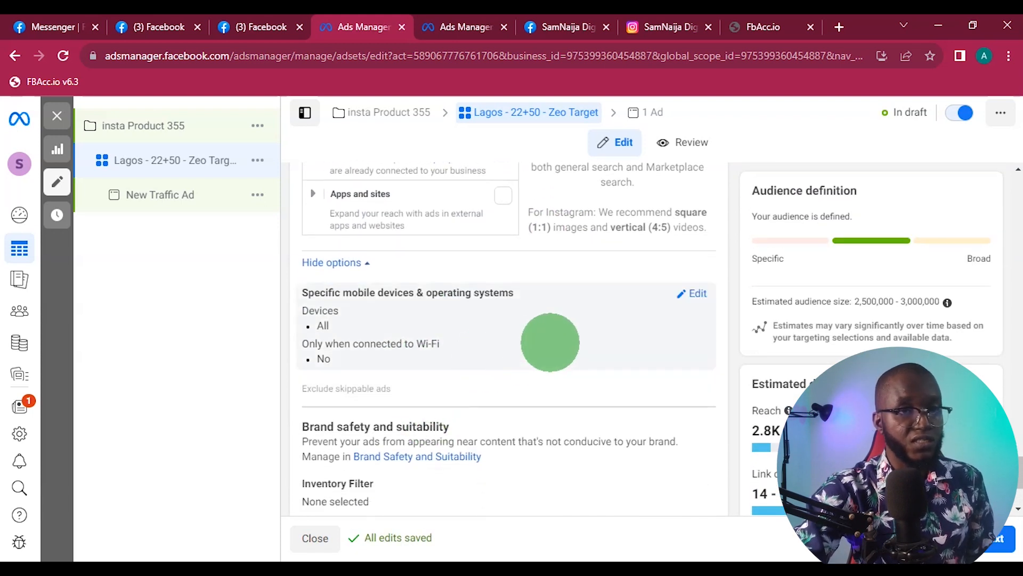
scroll(521, 363, down, 3)
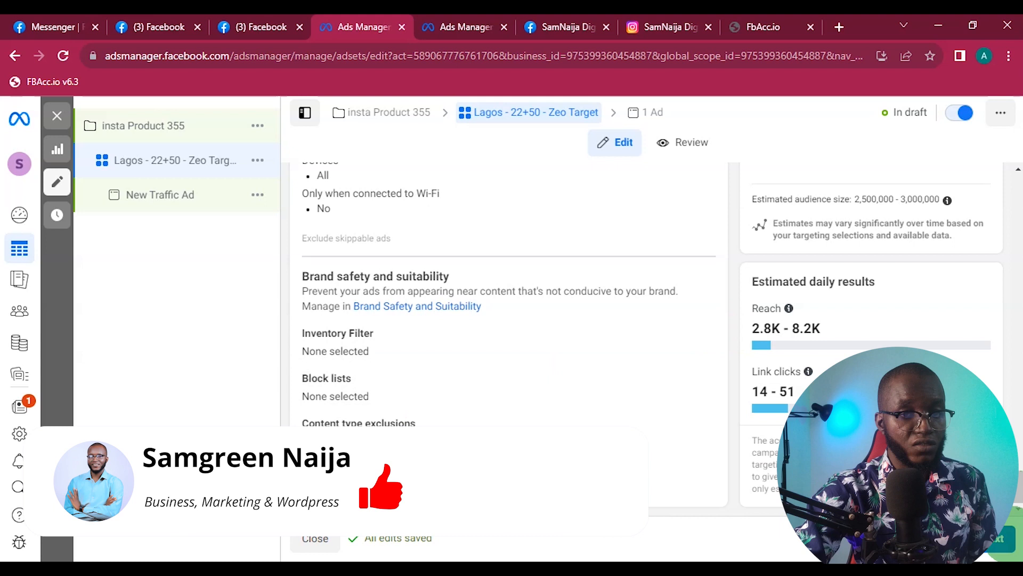
- Proceed to the ad-level setup of New Traffic Ad and dismiss the carousel and video creation recommendations
click(996, 540)
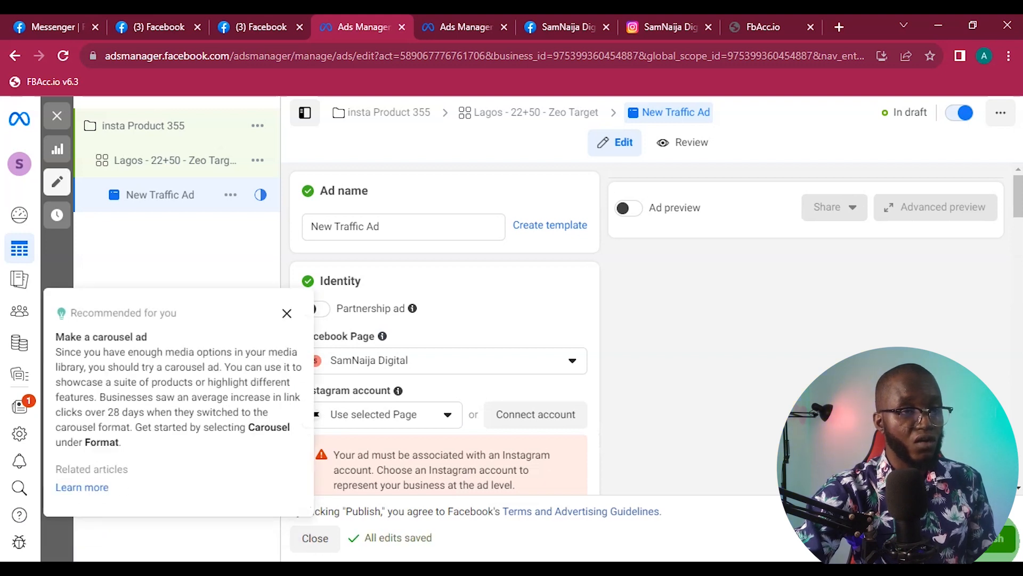
click(286, 312)
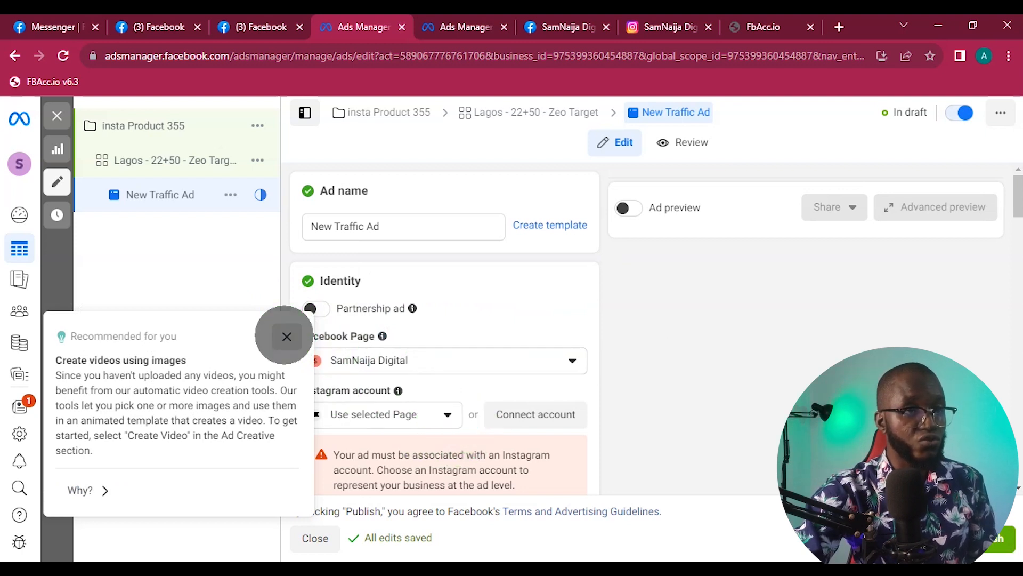
click(285, 336)
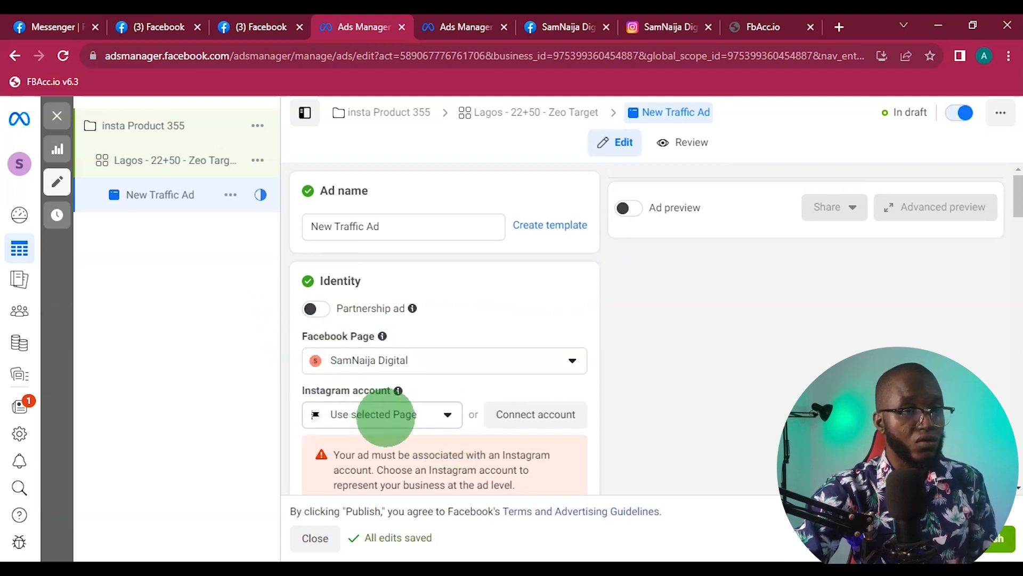
- Check the ad's identity settings, then switch to Facebook and open the SamNaija Digital Page
scroll(444, 457, down, 1)
scroll(444, 458, down, 2)
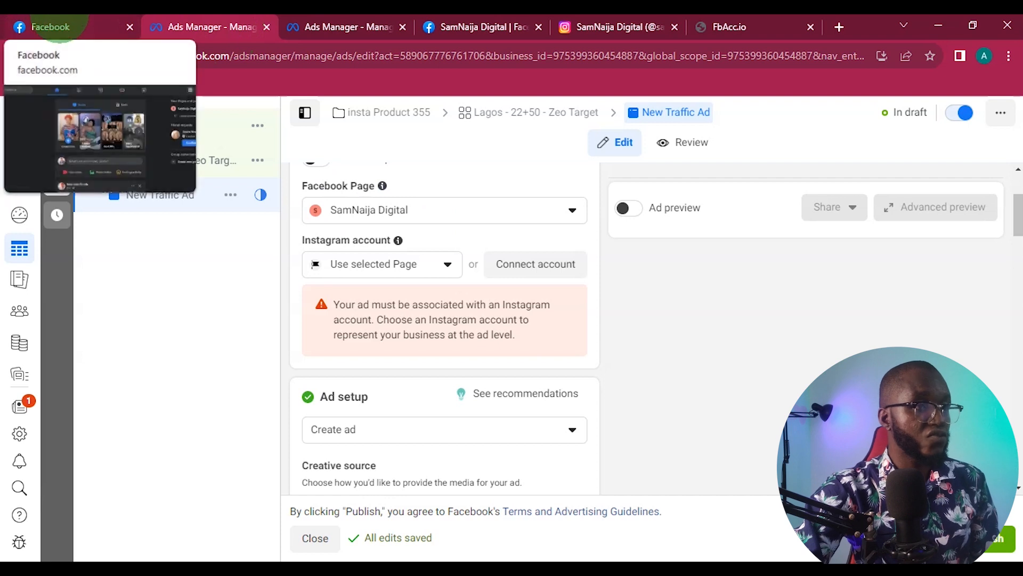
click(50, 27)
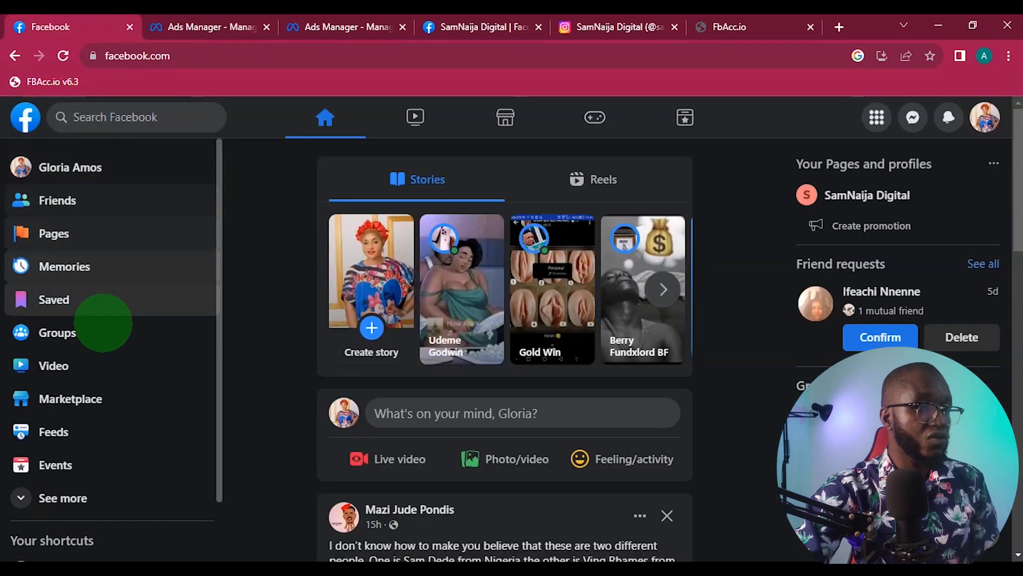
scroll(105, 346, down, 2)
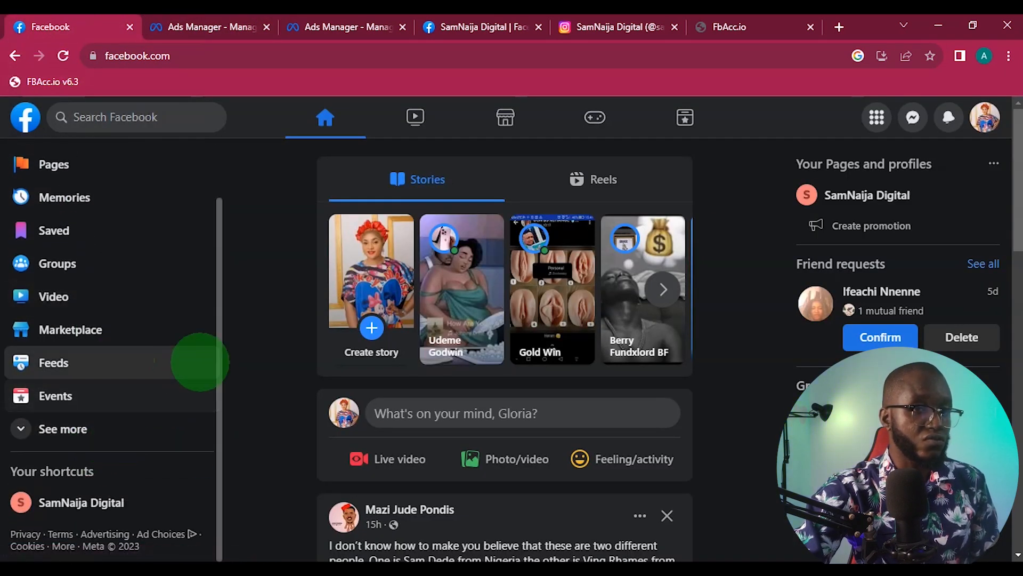
click(885, 196)
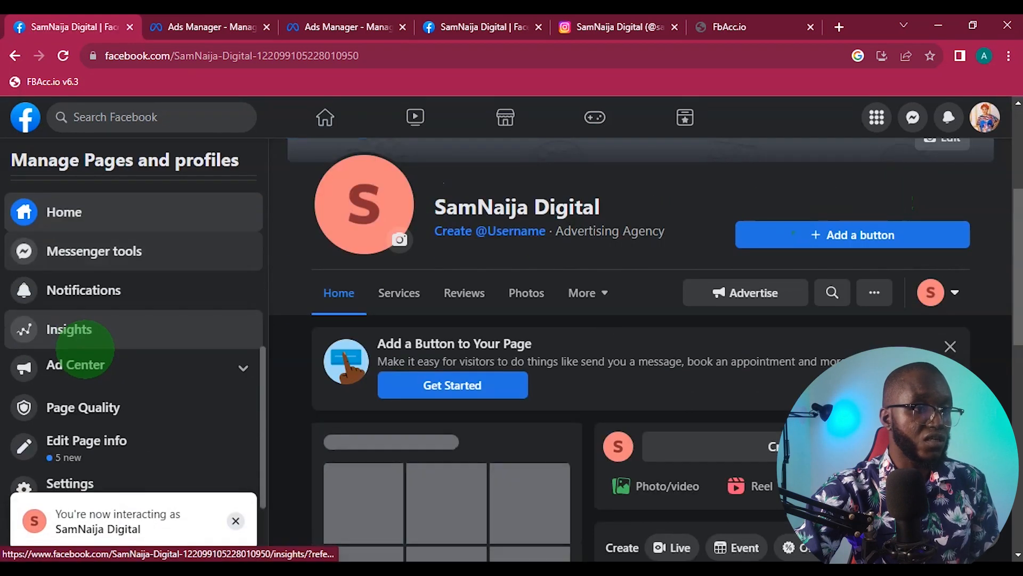
- Open the SamNaija Digital Page settings and view its connected Instagram account
scroll(86, 347, up, 3)
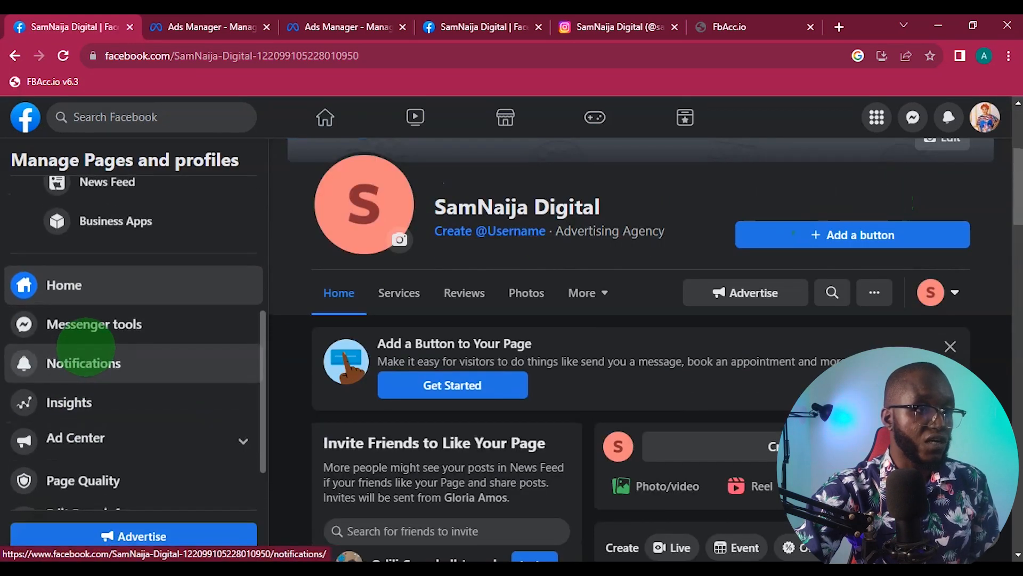
scroll(85, 347, down, 3)
click(90, 468)
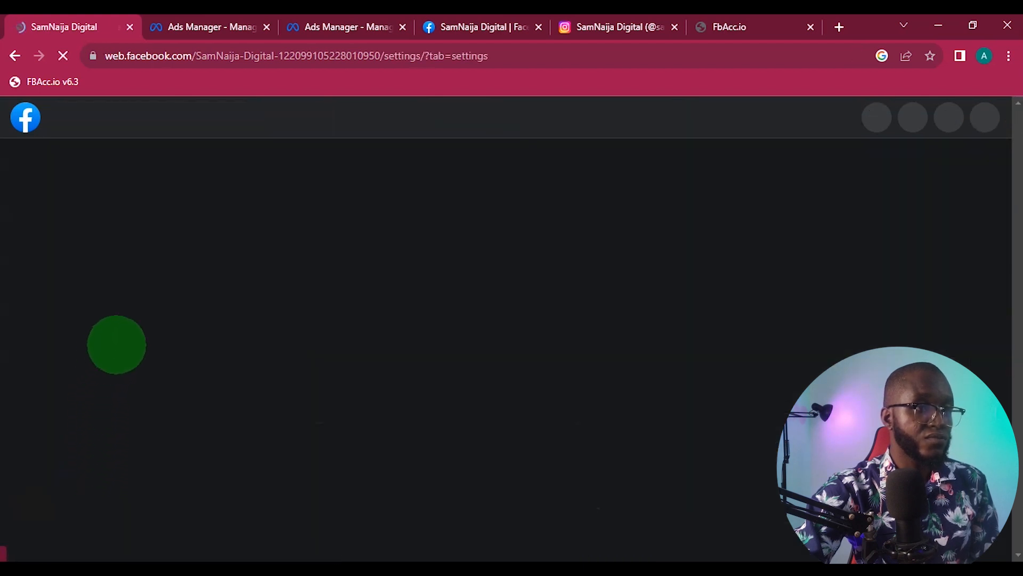
scroll(112, 329, down, 8)
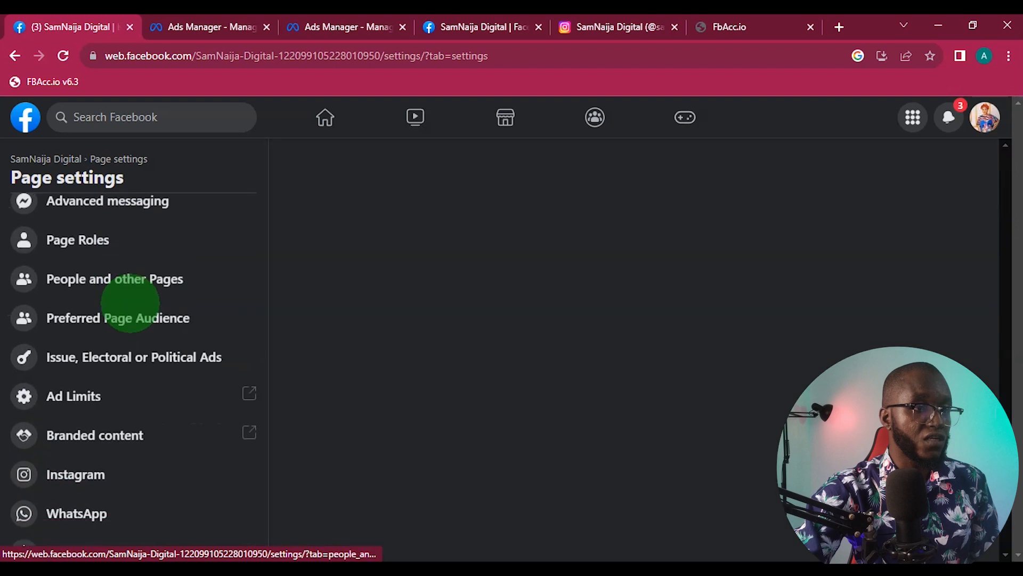
click(109, 319)
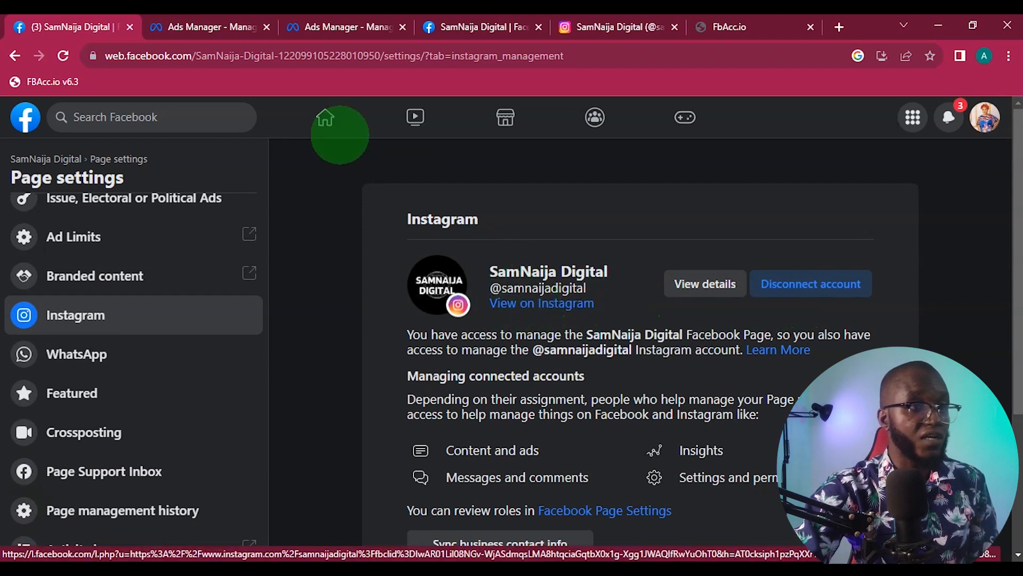
- Select samnaijadigital as the ad's Instagram account in Ads Manager and recheck the Page's Instagram connection on Facebook
click(225, 27)
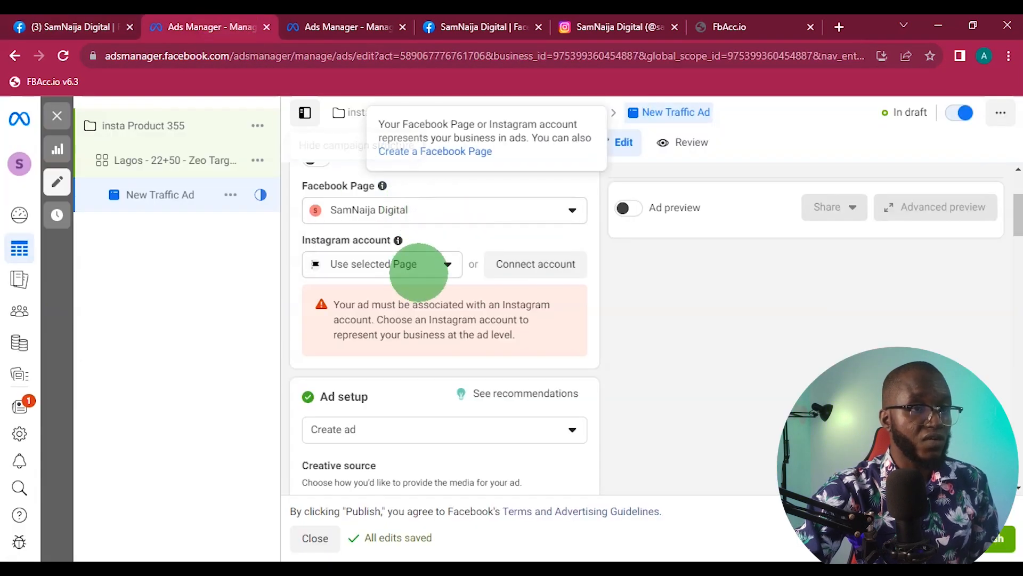
click(418, 259)
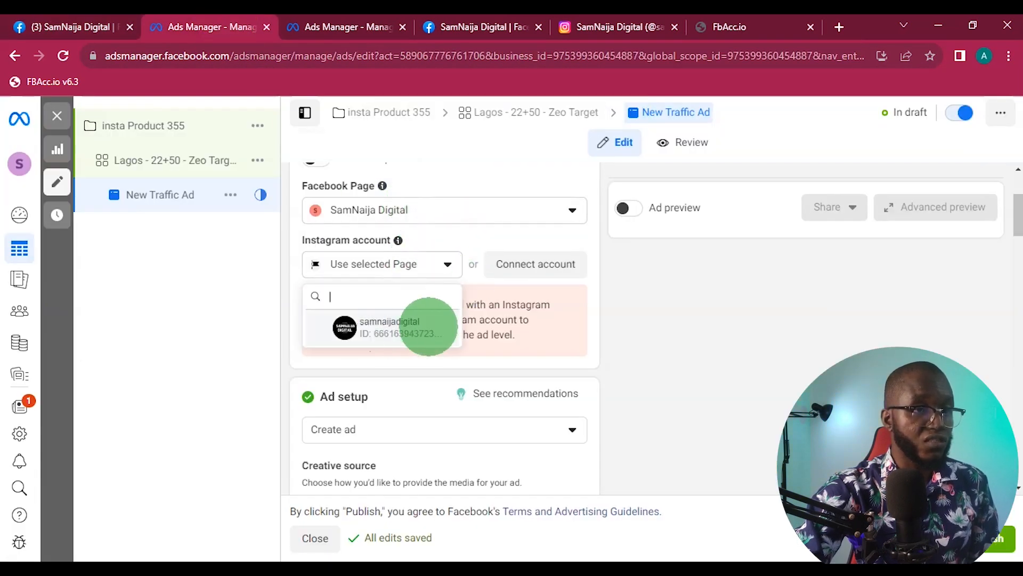
click(339, 328)
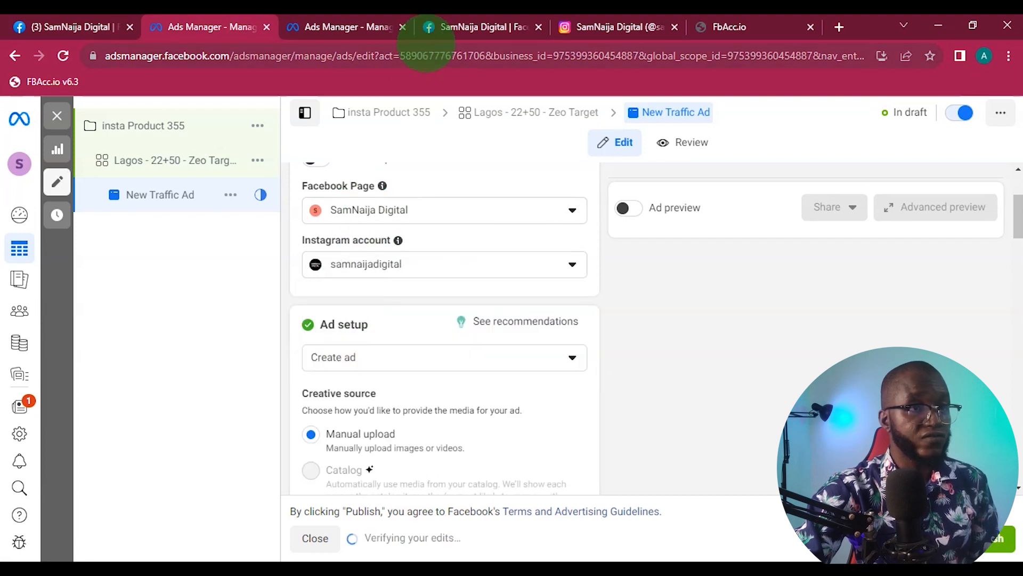
click(98, 27)
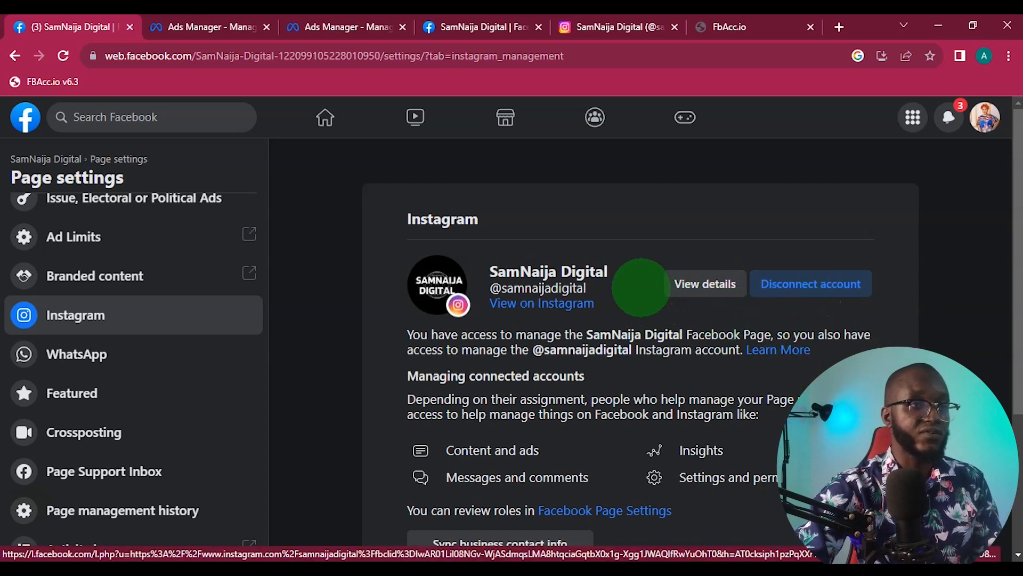
click(194, 27)
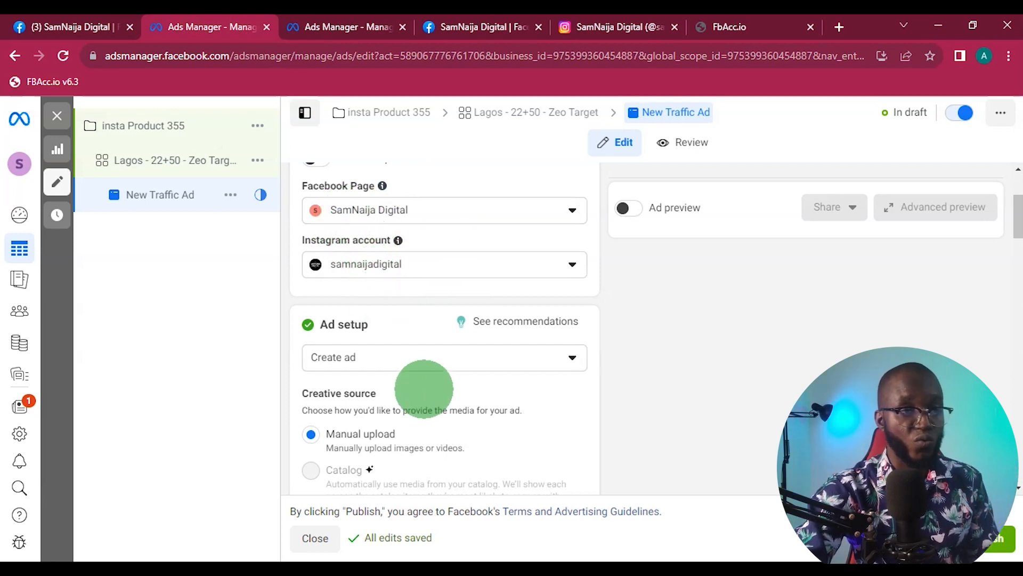
- Turn off Multi-advertiser ads in the ad setup, leaving the manual upload source and single image or video format
scroll(417, 382, down, 3)
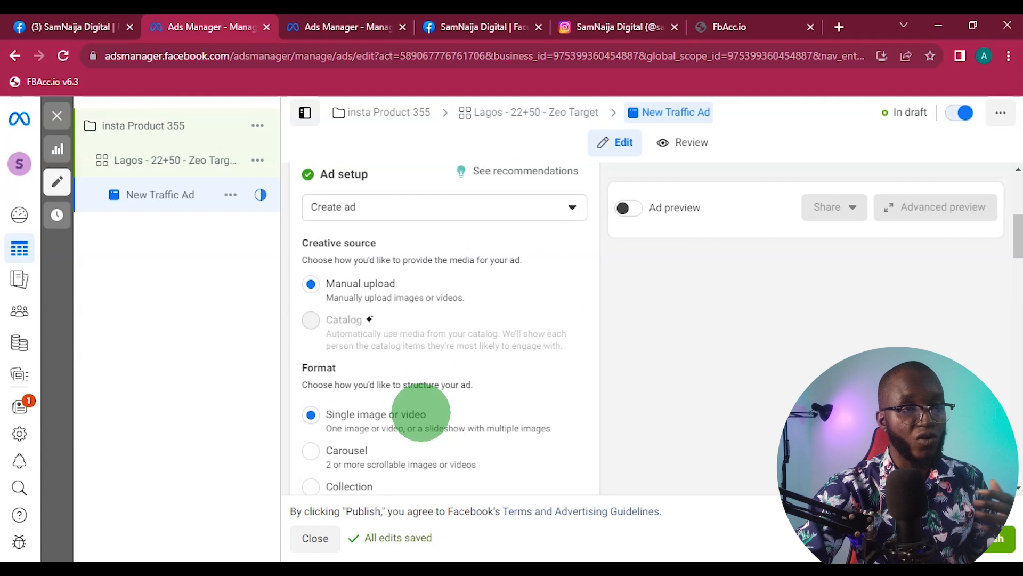
scroll(418, 379, down, 6)
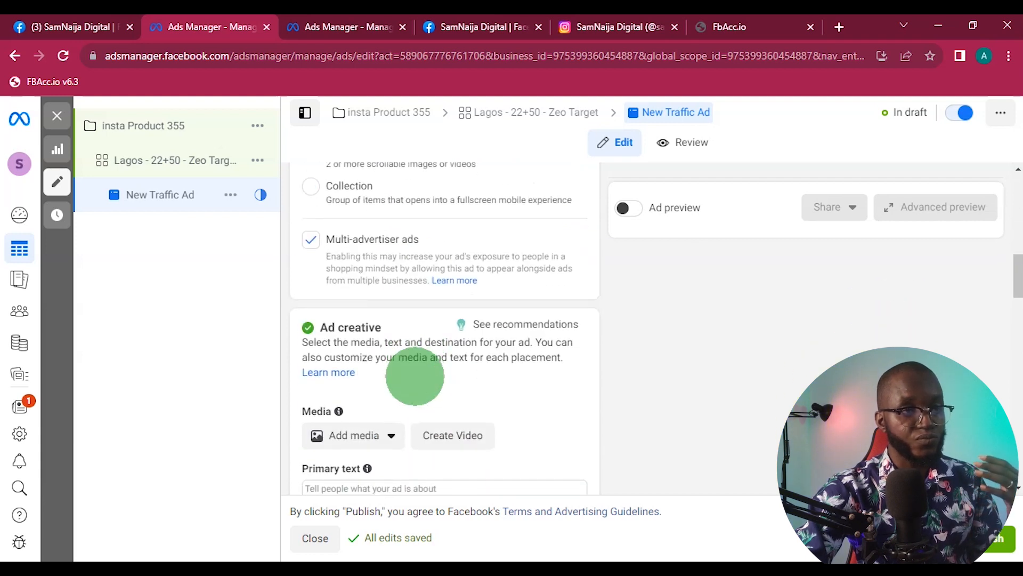
click(311, 240)
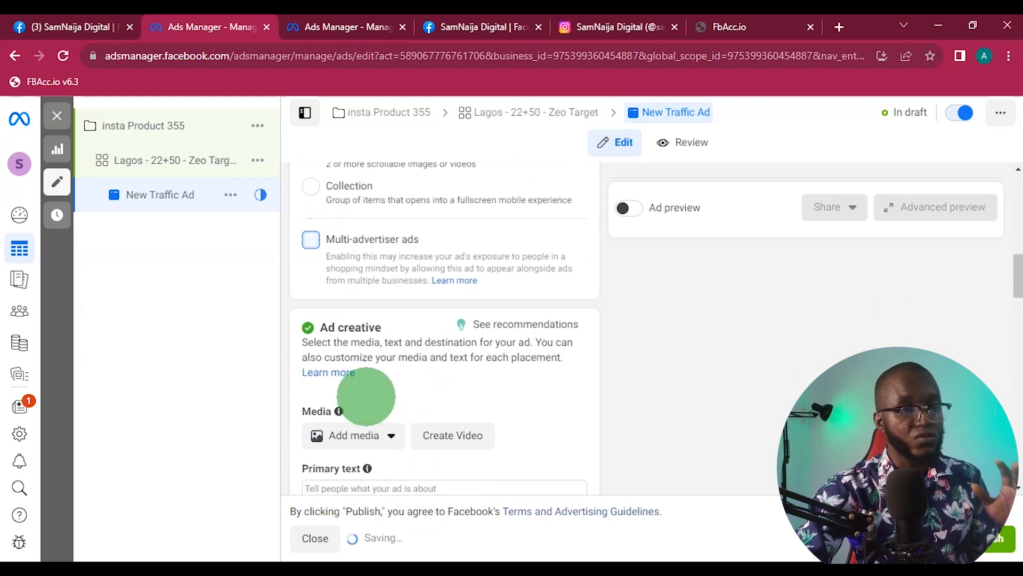
- Examine the ad creative's media, primary text and headline fields, opening the primary text for entry
scroll(362, 383, down, 1)
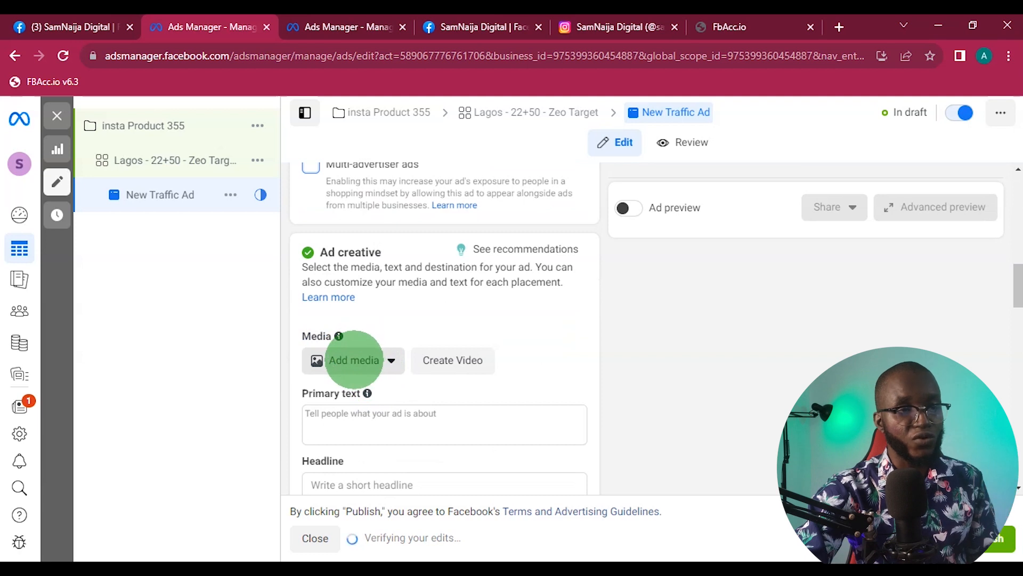
scroll(355, 368, down, 3)
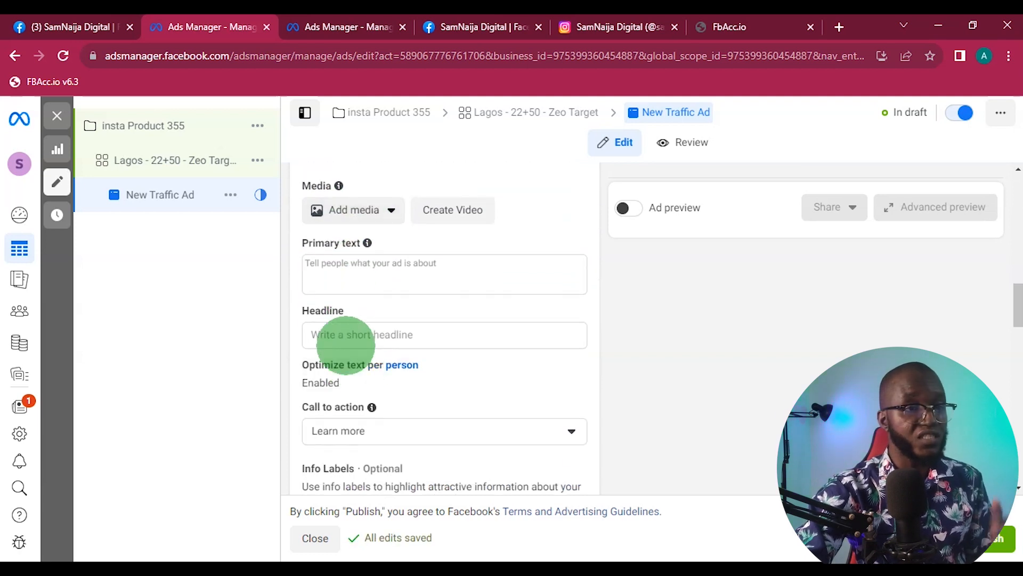
click(341, 264)
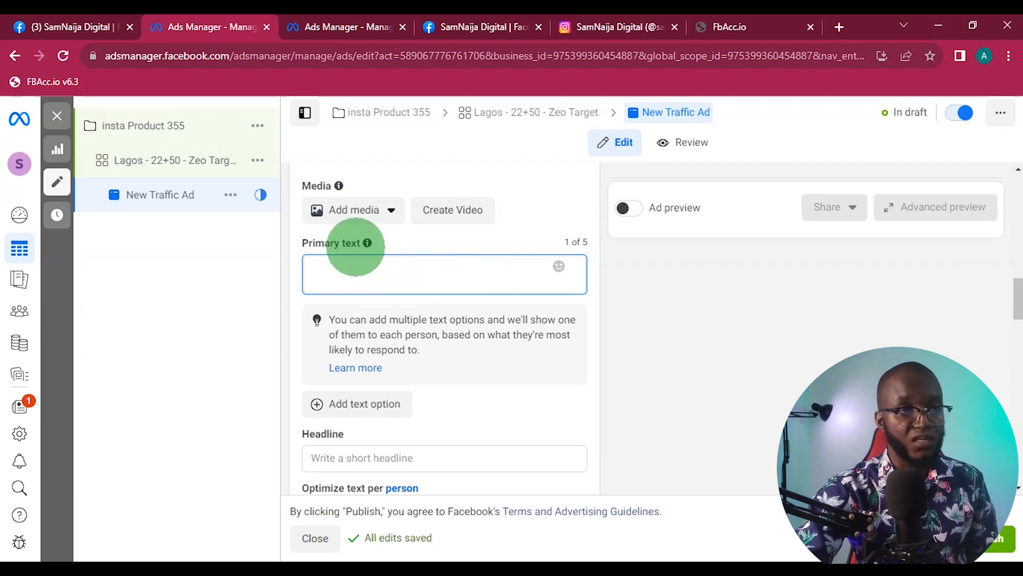
scroll(400, 400, down, 3)
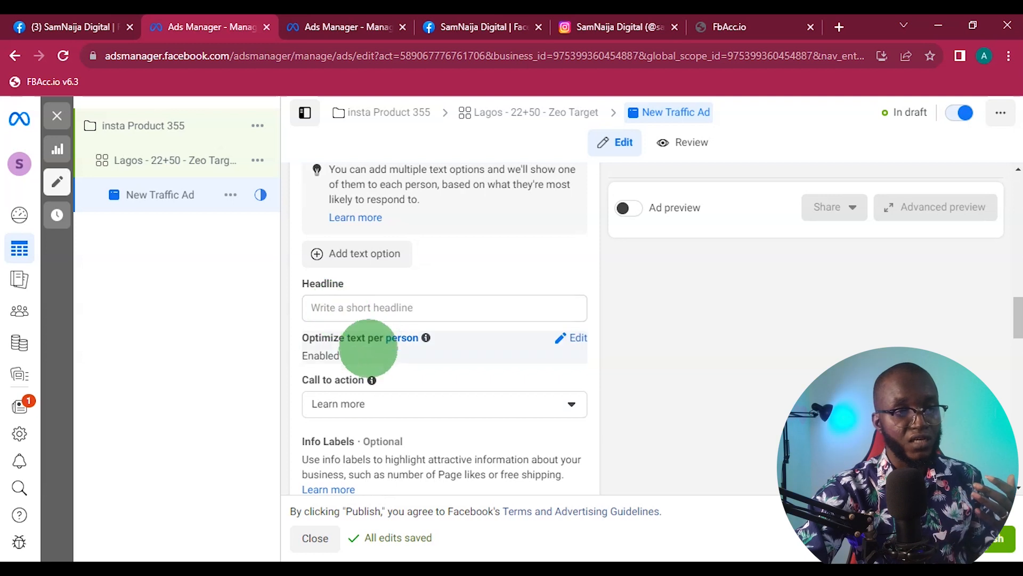
- Set the ad's call to action to Shop now
click(335, 405)
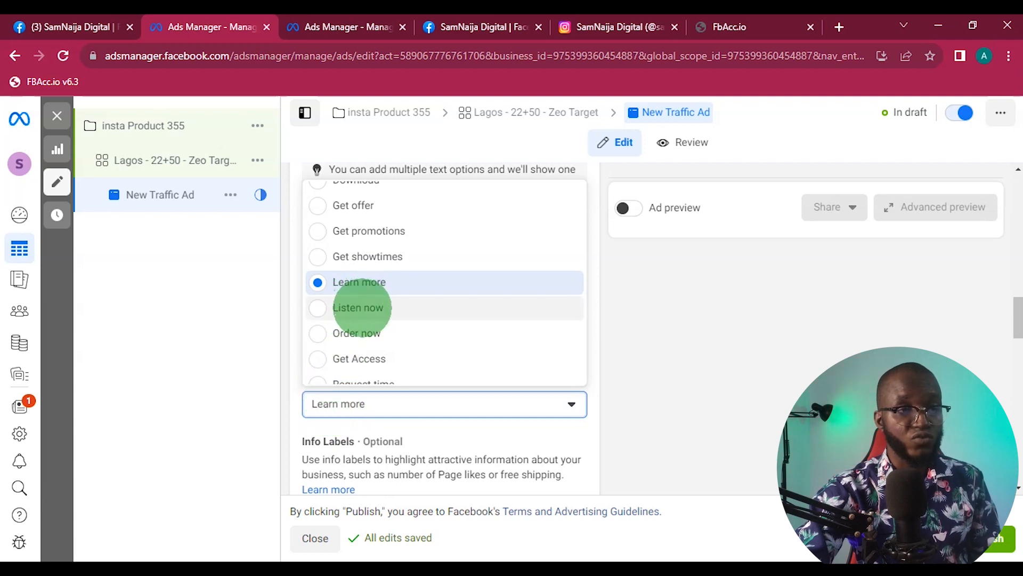
scroll(376, 319, down, 2)
scroll(374, 325, up, 4)
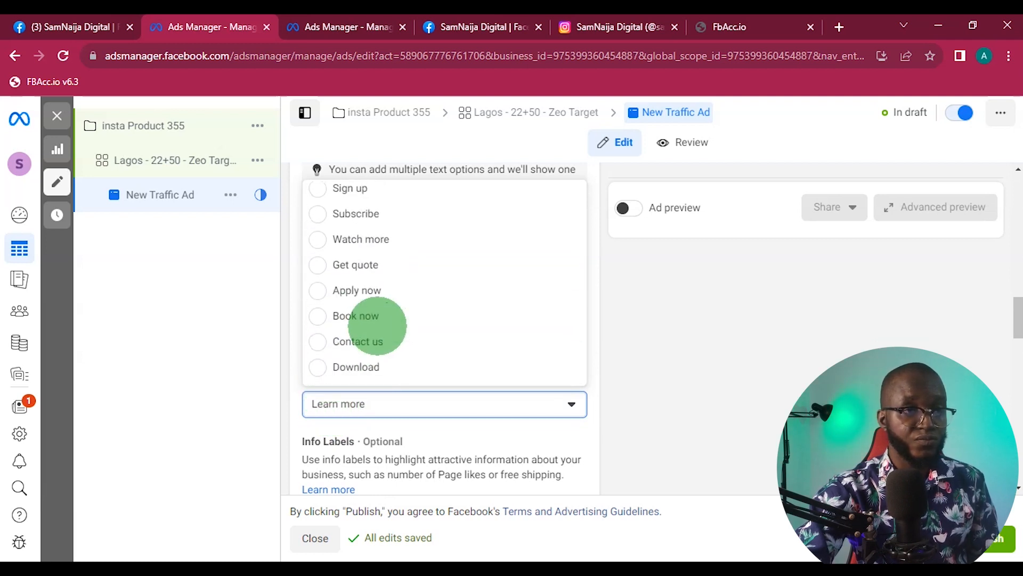
scroll(378, 309, up, 2)
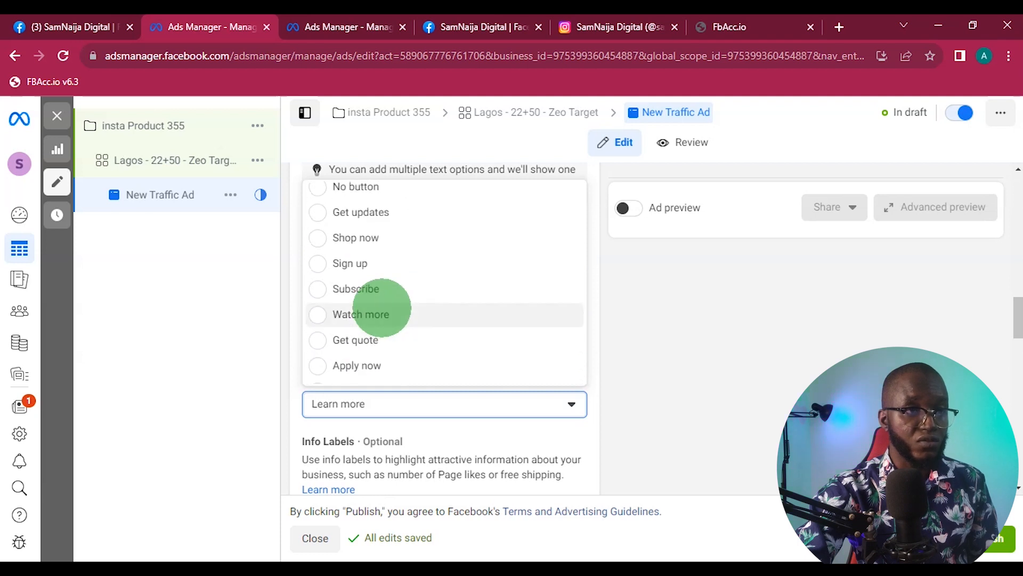
click(371, 239)
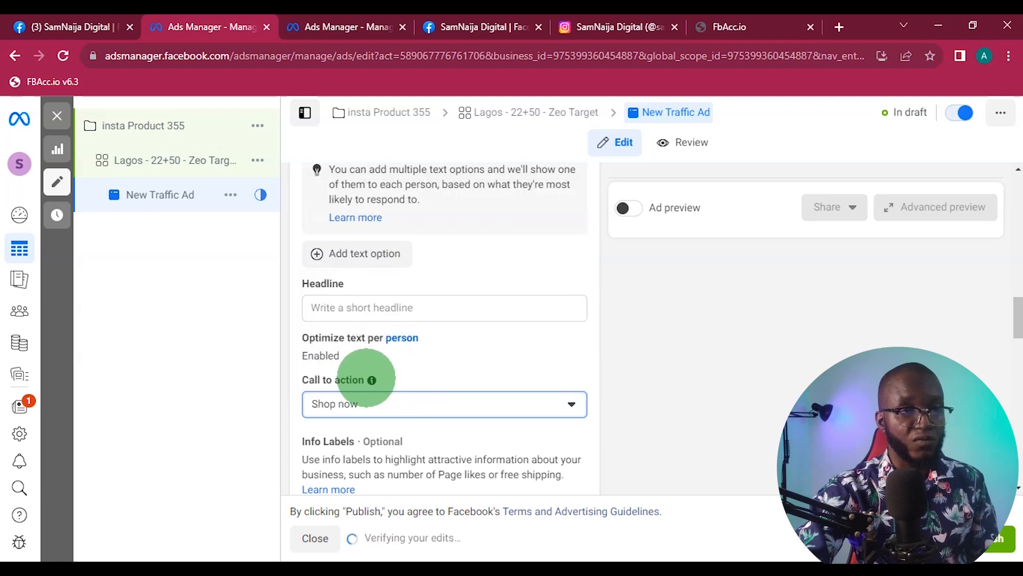
- Review the info labels and destination options, and open the Website URL field for entry
scroll(413, 346, down, 3)
scroll(409, 362, down, 6)
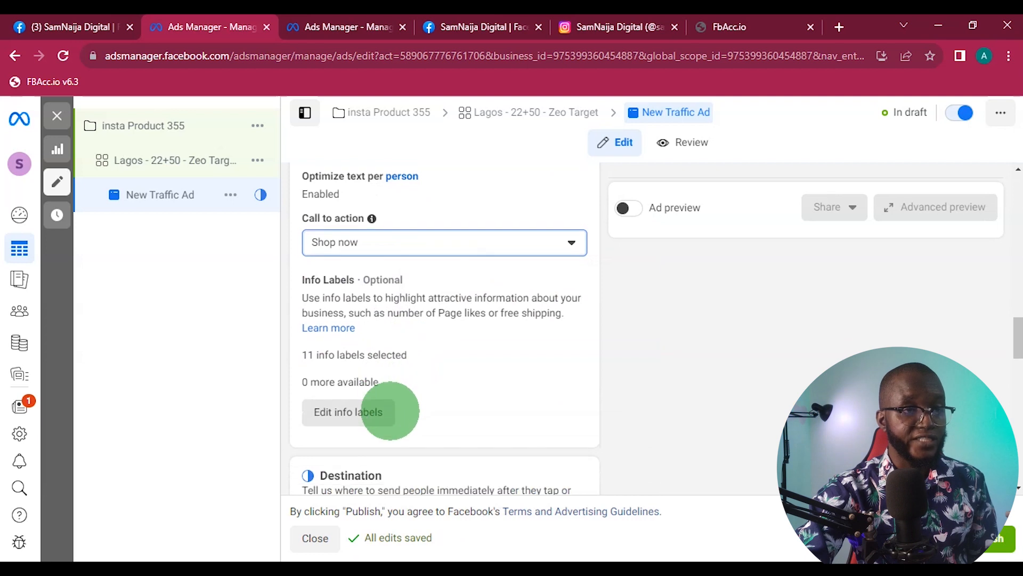
scroll(427, 418, up, 1)
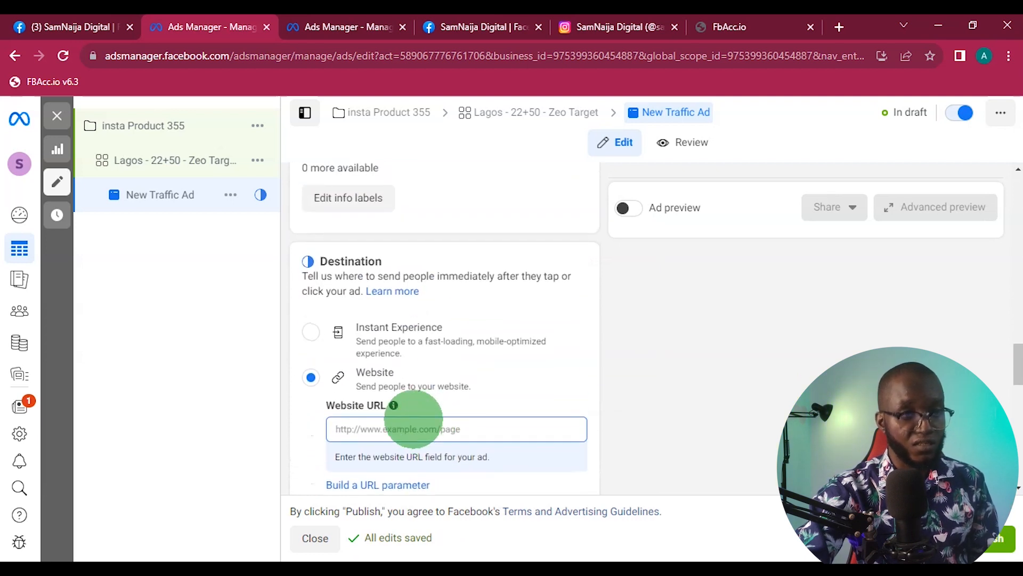
click(397, 432)
scroll(415, 411, down, 5)
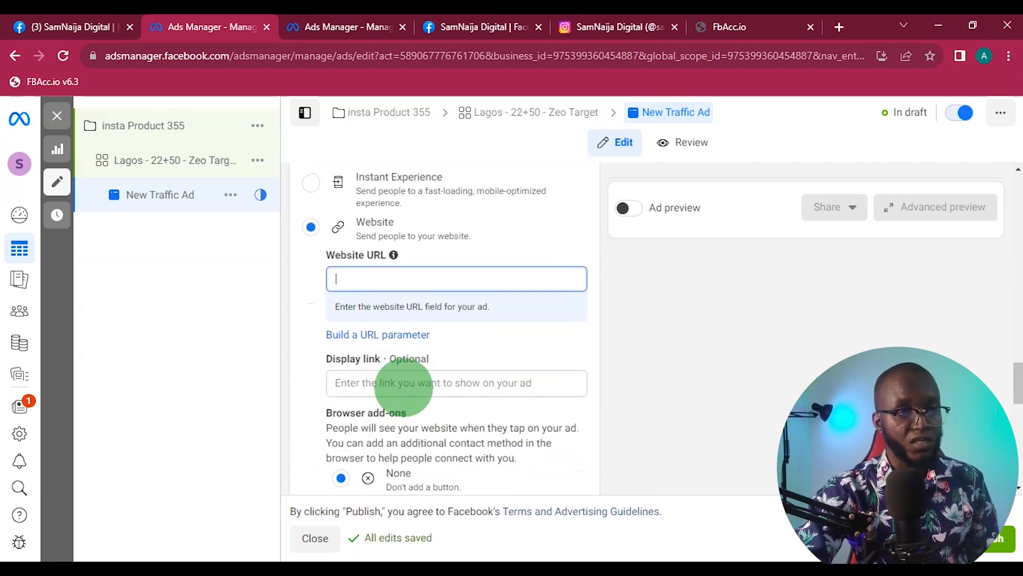
- Review the ad's destination, languages and tracking settings, along with its name and identity settings
scroll(395, 389, up, 1)
scroll(392, 344, down, 4)
scroll(396, 349, down, 6)
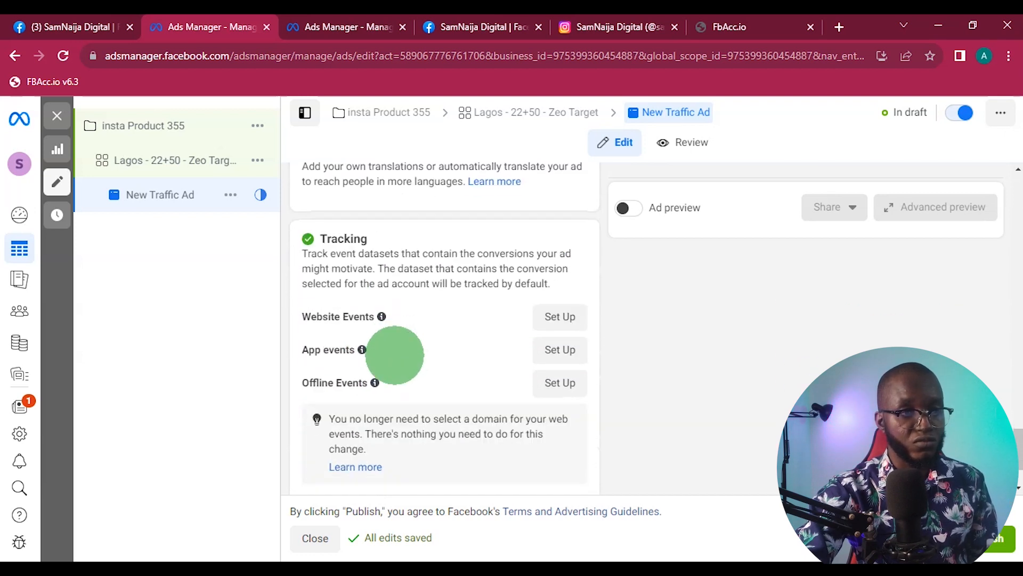
scroll(406, 433, up, 10)
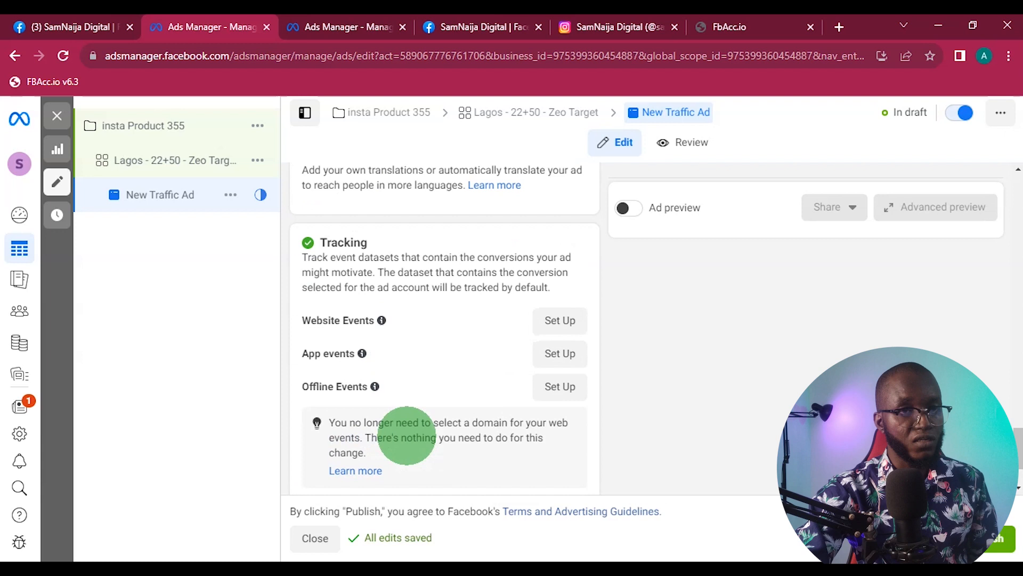
scroll(406, 433, up, 10)
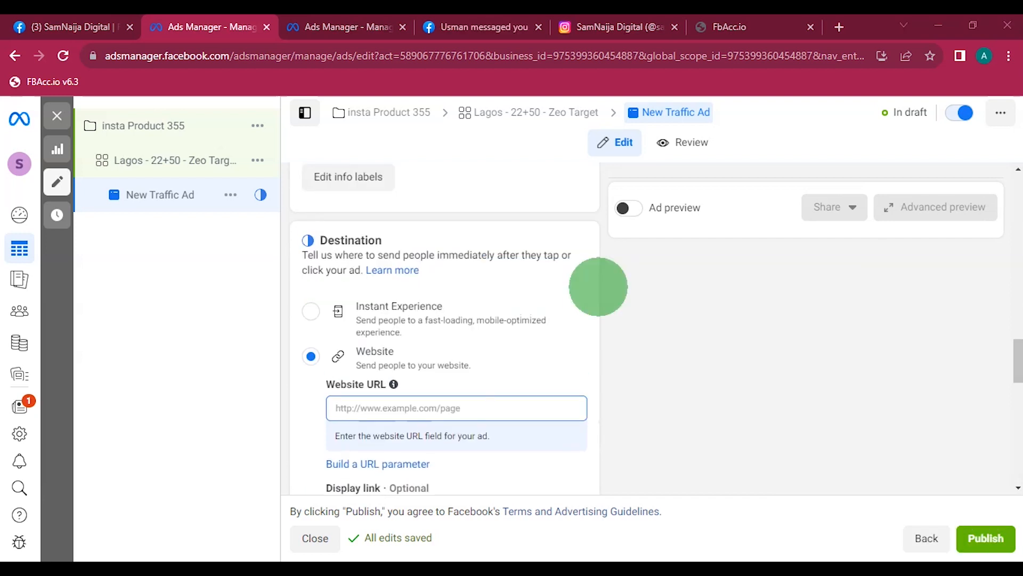
scroll(599, 287, up, 3)
scroll(598, 287, down, 10)
scroll(599, 297, down, 6)
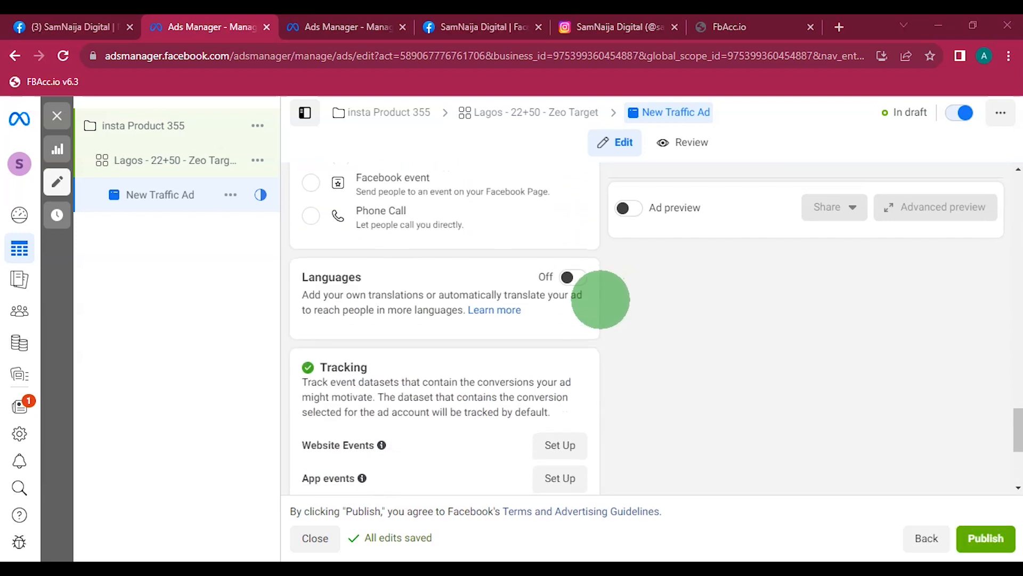